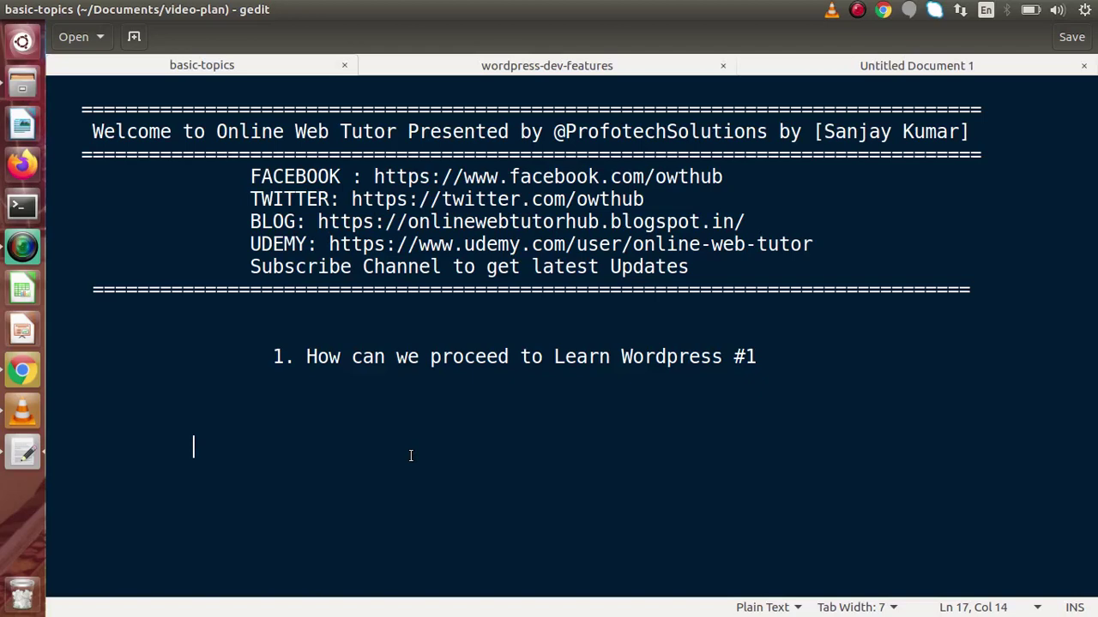
# - Switch from the gedit notes to the Online Web Tutor YouTube playlists and scroll down them
pyautogui.click(301, 474)
pyautogui.click(34, 370)
pyautogui.click(176, 43)
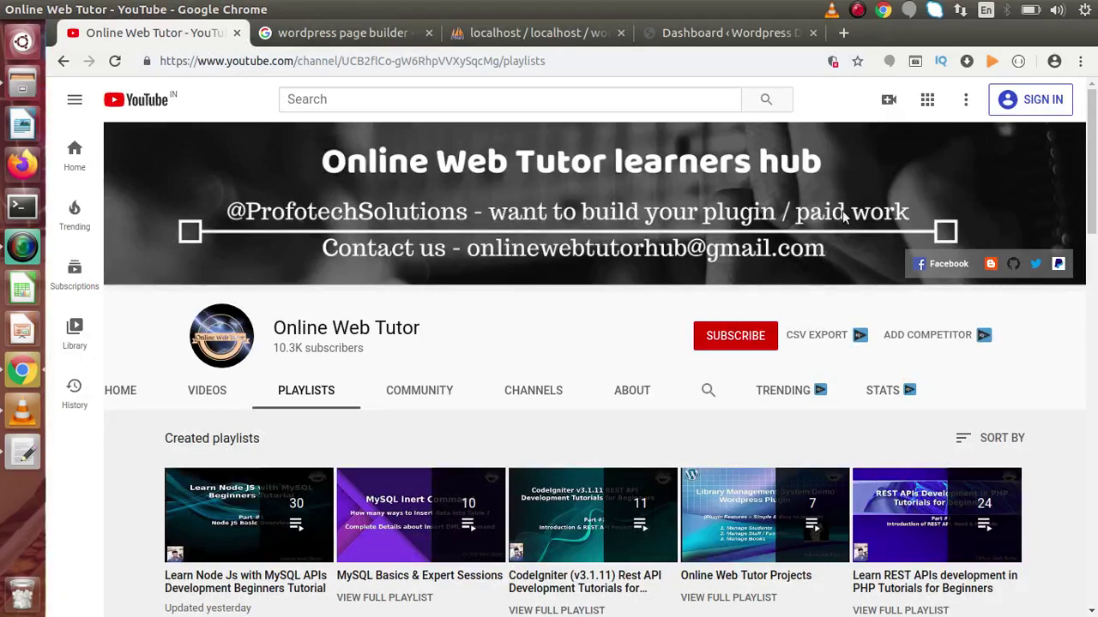
pyautogui.scroll(-3, 1093, 221)
pyautogui.moveTo(1094, 223); pyautogui.dragTo(1094, 530)
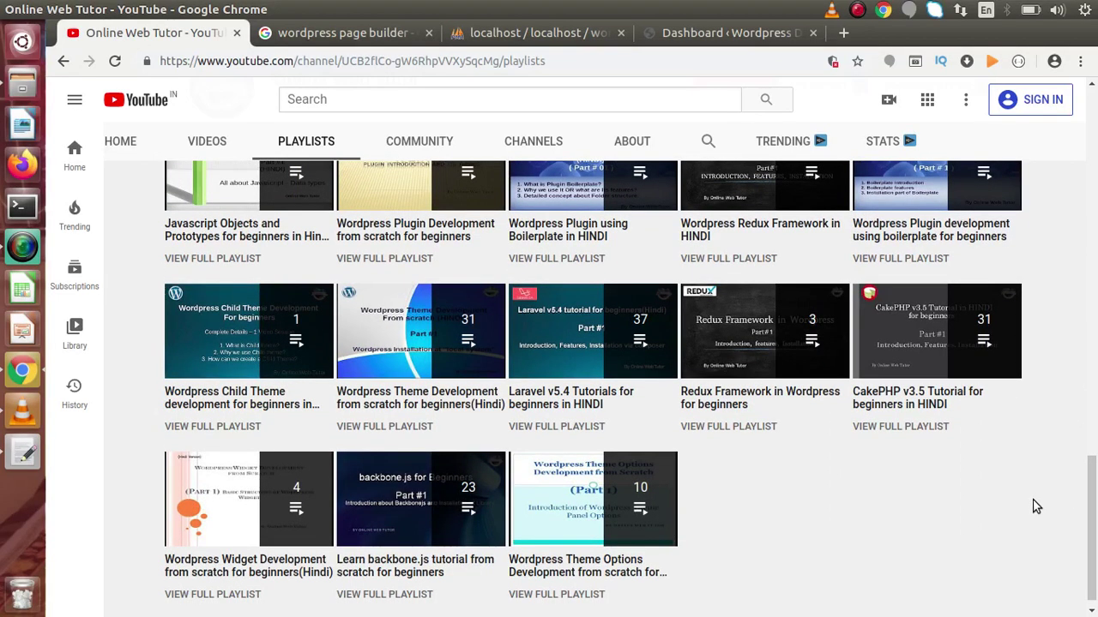
# - Scroll back to the top of the playlists page and return to the basic-topics notes
pyautogui.scroll(3, 1049, 472)
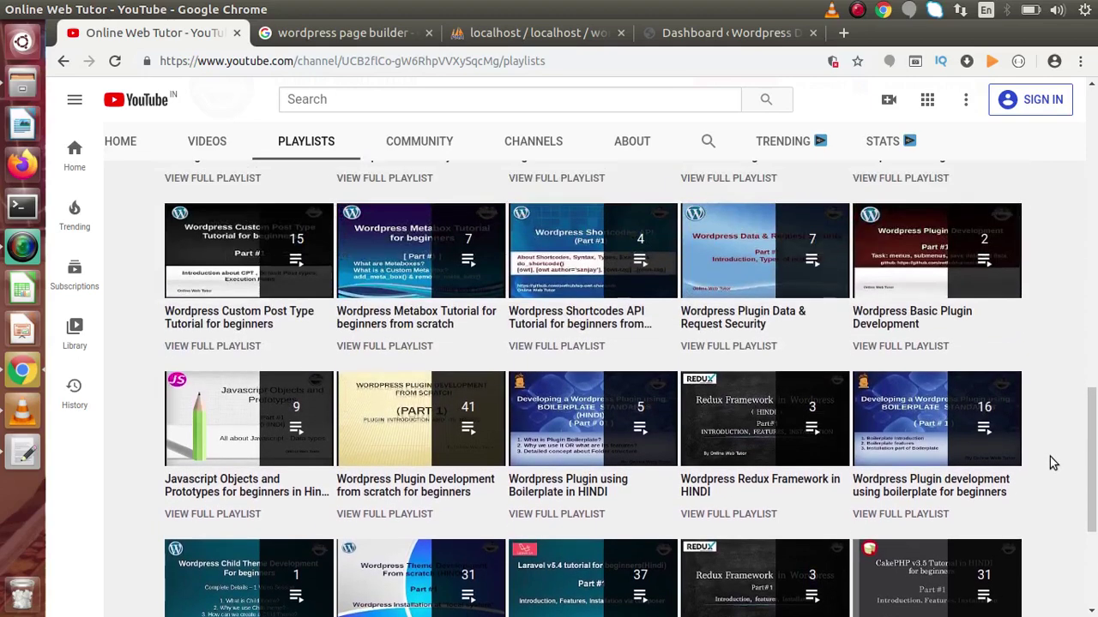
pyautogui.scroll(3, 1050, 457)
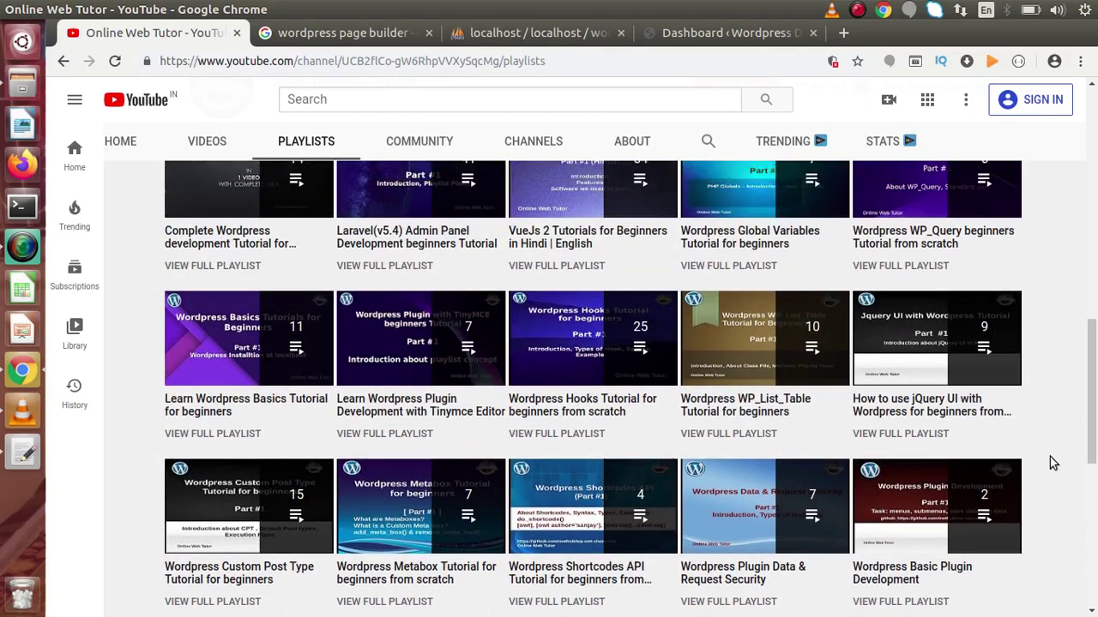
pyautogui.scroll(2, 1050, 463)
pyautogui.scroll(4, 1050, 459)
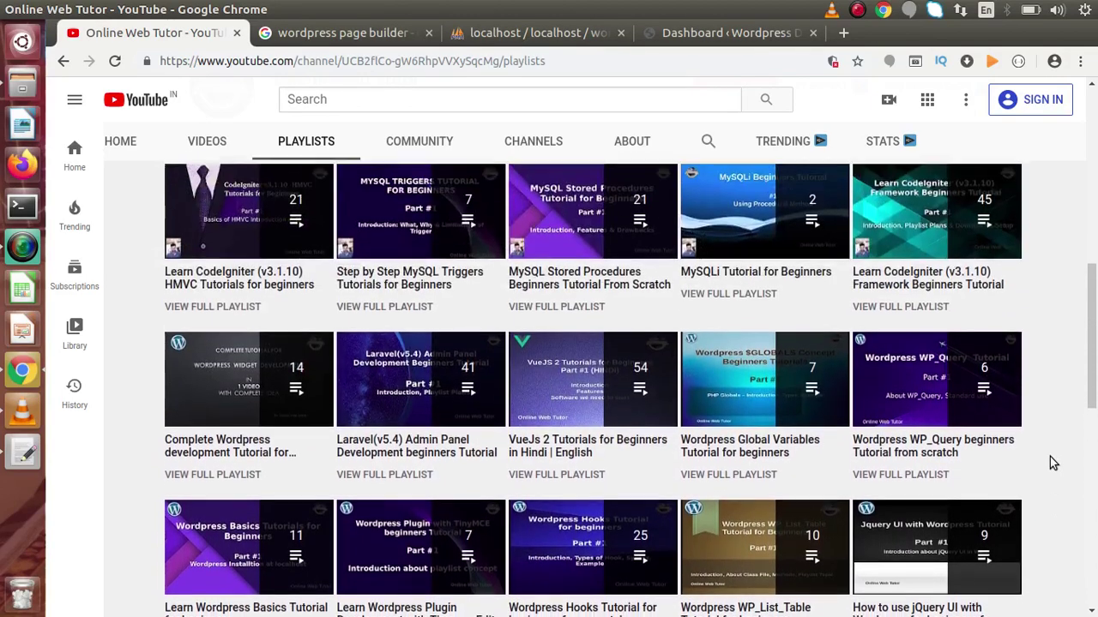
pyautogui.scroll(2, 1053, 463)
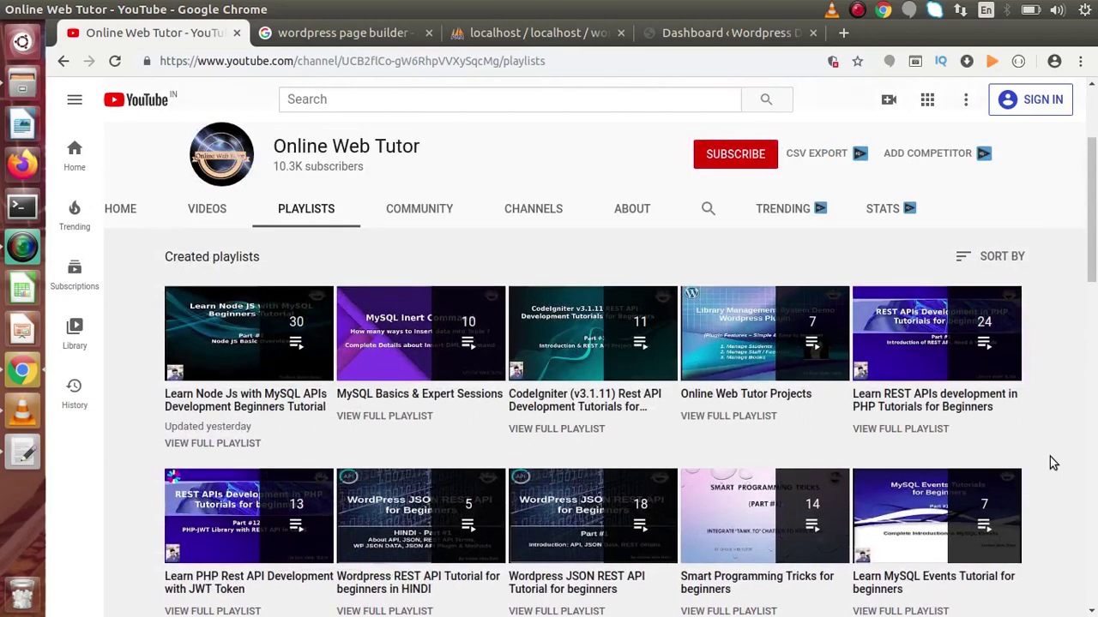
pyautogui.scroll(2, 1052, 462)
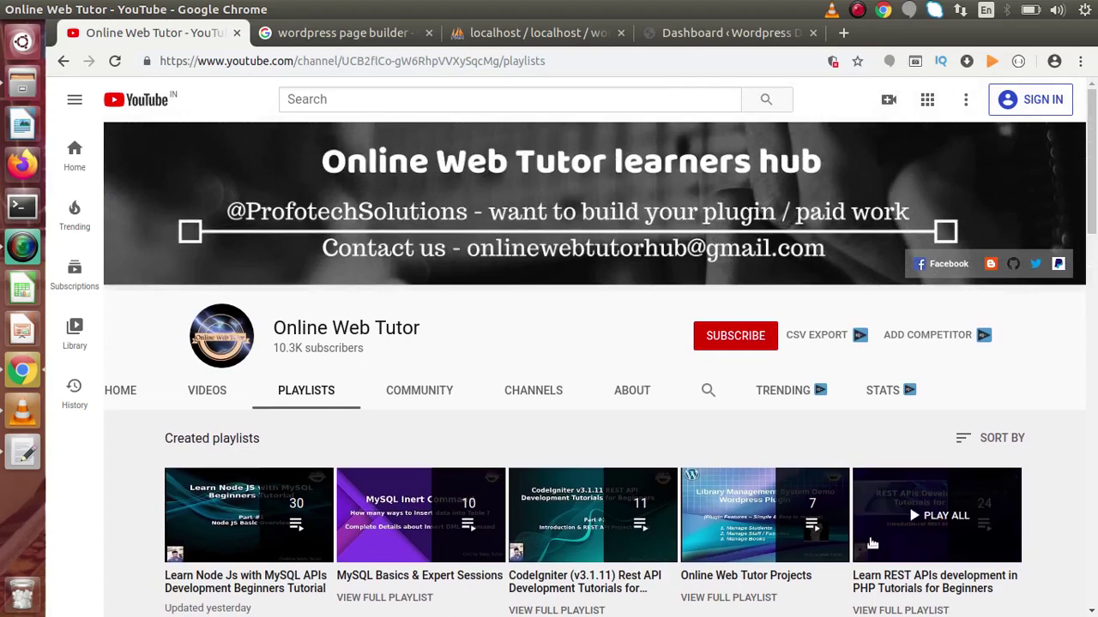
pyautogui.click(23, 452)
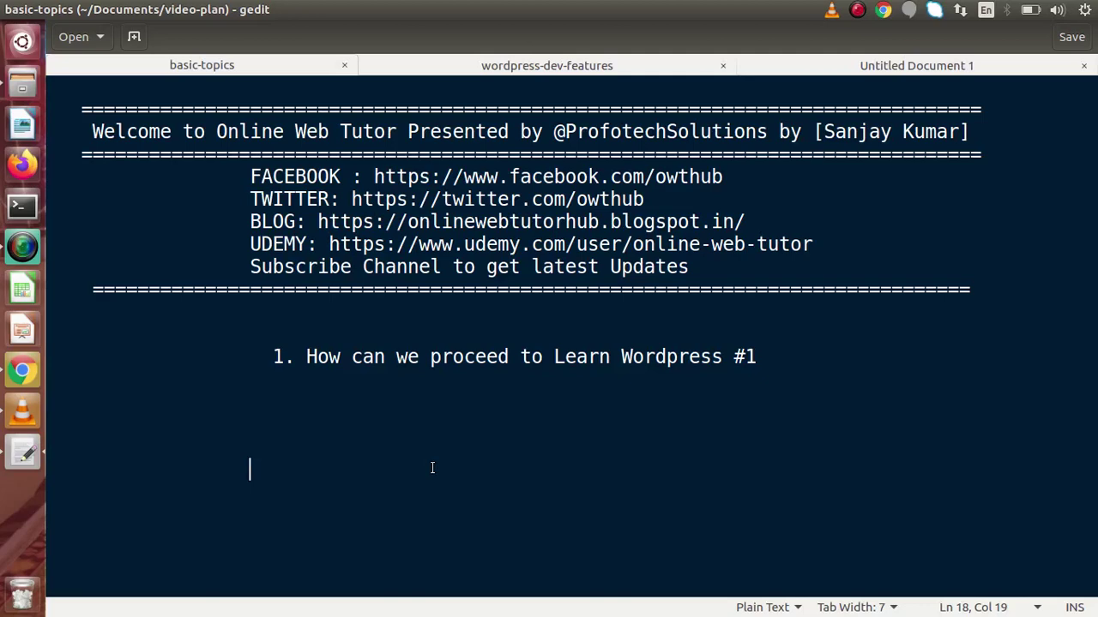
# - Place the caret below the Learn Wordpress #1 heading, then switch to the wordpress-dev-features notes
pyautogui.click(772, 361)
pyautogui.click(704, 466)
pyautogui.click(292, 483)
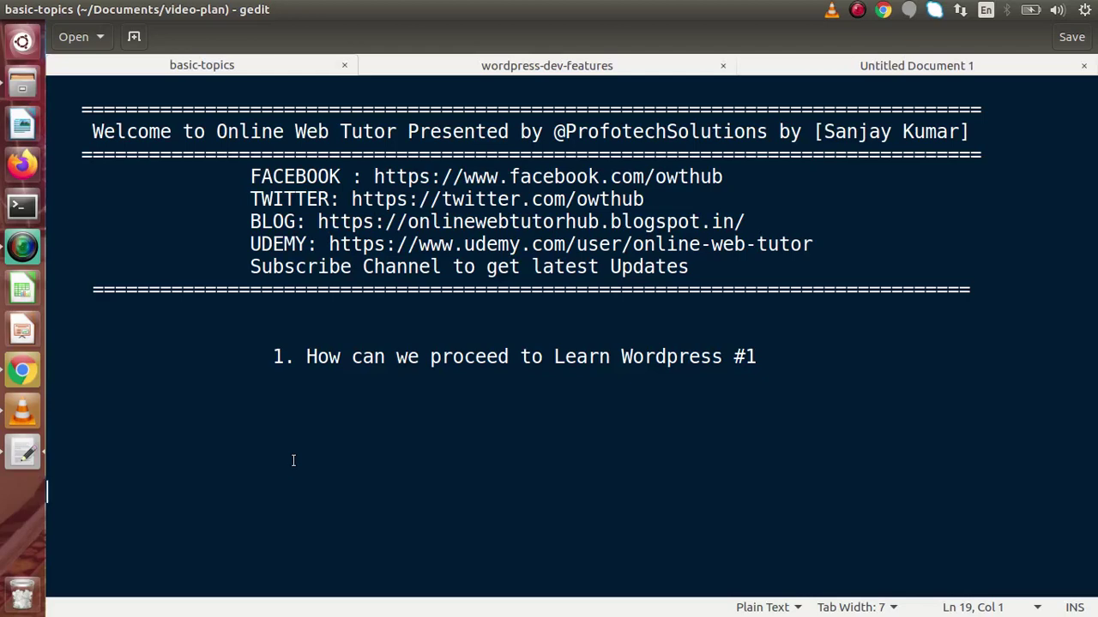
pyautogui.click(527, 65)
# - Review the roadmap of basics, page builders, parent/child themes and plugins, then return to Chrome
pyautogui.click(377, 467)
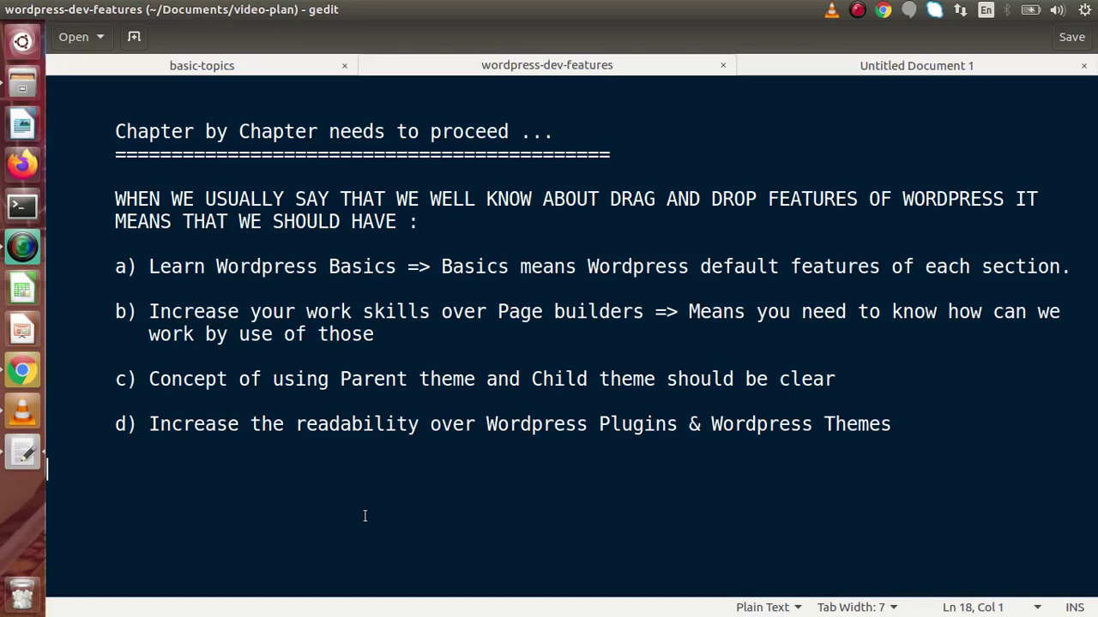
pyautogui.click(22, 372)
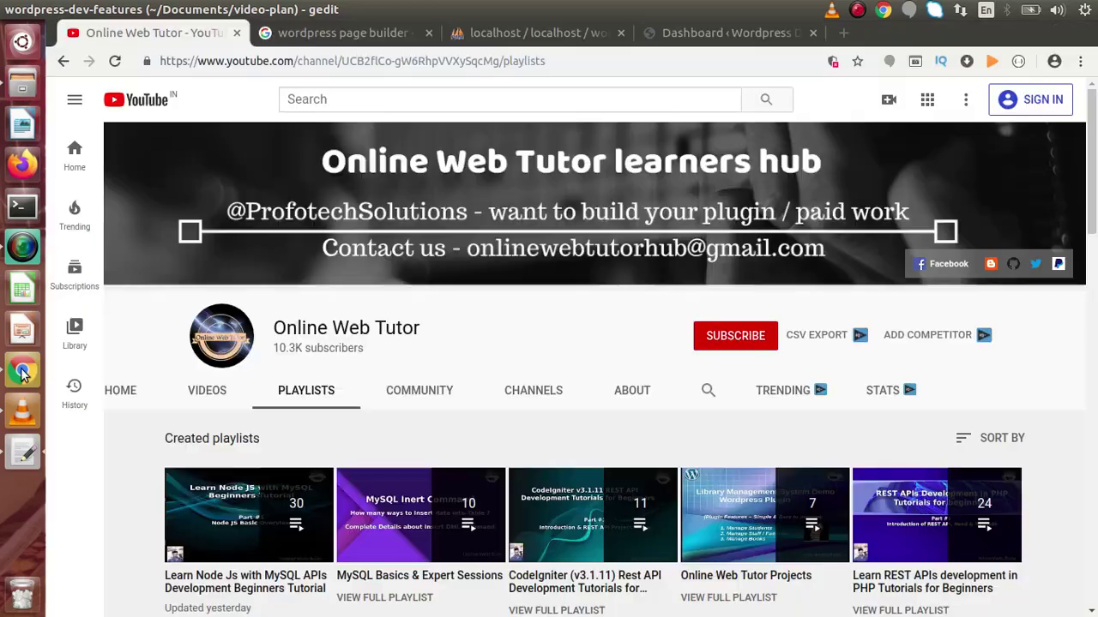
# - Open the Wordpress Developer admin Dashboard and look over the sidebar menu items
pyautogui.click(674, 34)
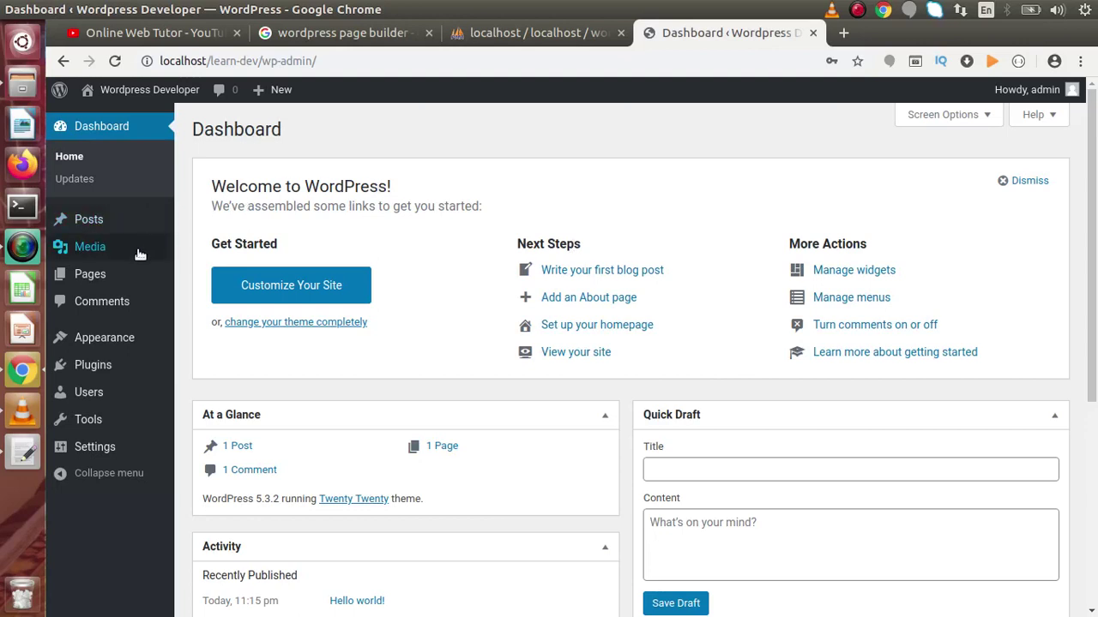
pyautogui.moveTo(140, 255)
pyautogui.moveTo(108, 232)
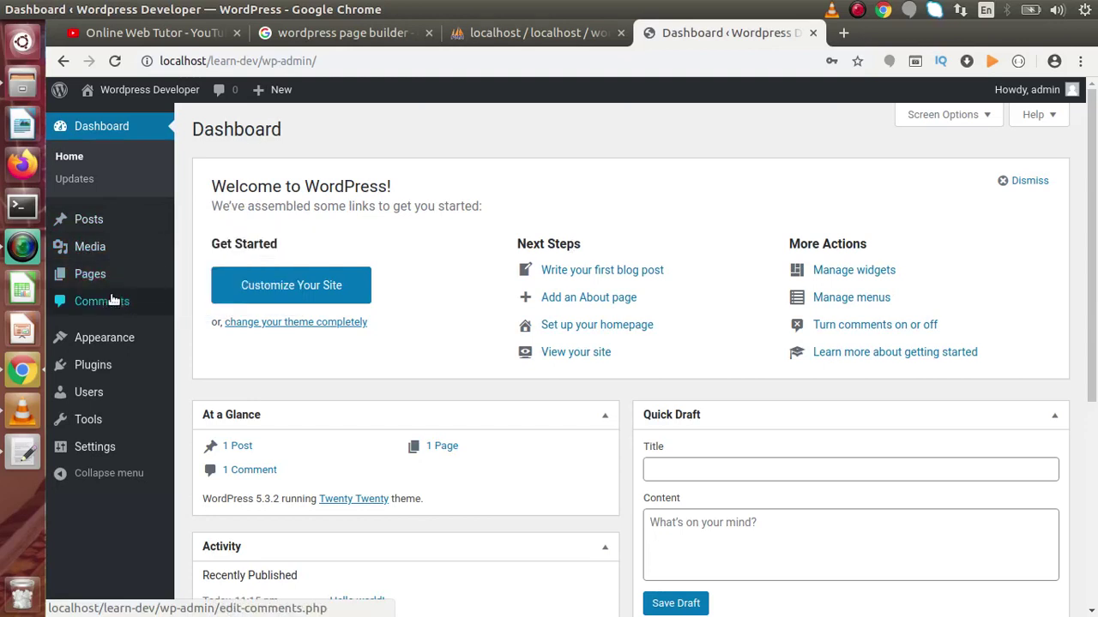
pyautogui.moveTo(111, 339)
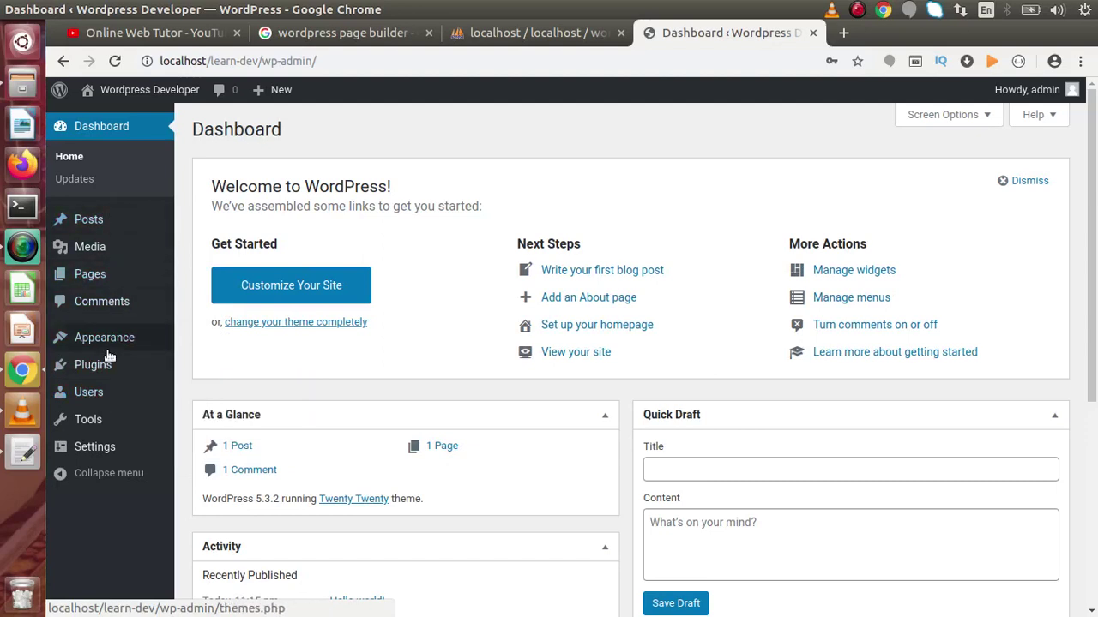
pyautogui.moveTo(110, 277)
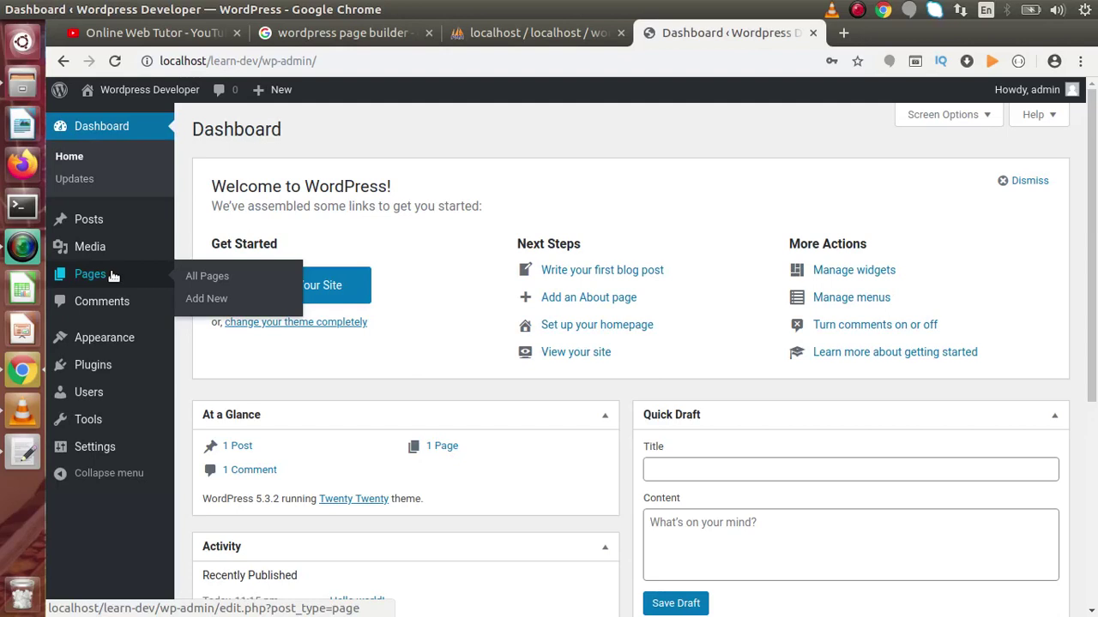
pyautogui.moveTo(102, 451)
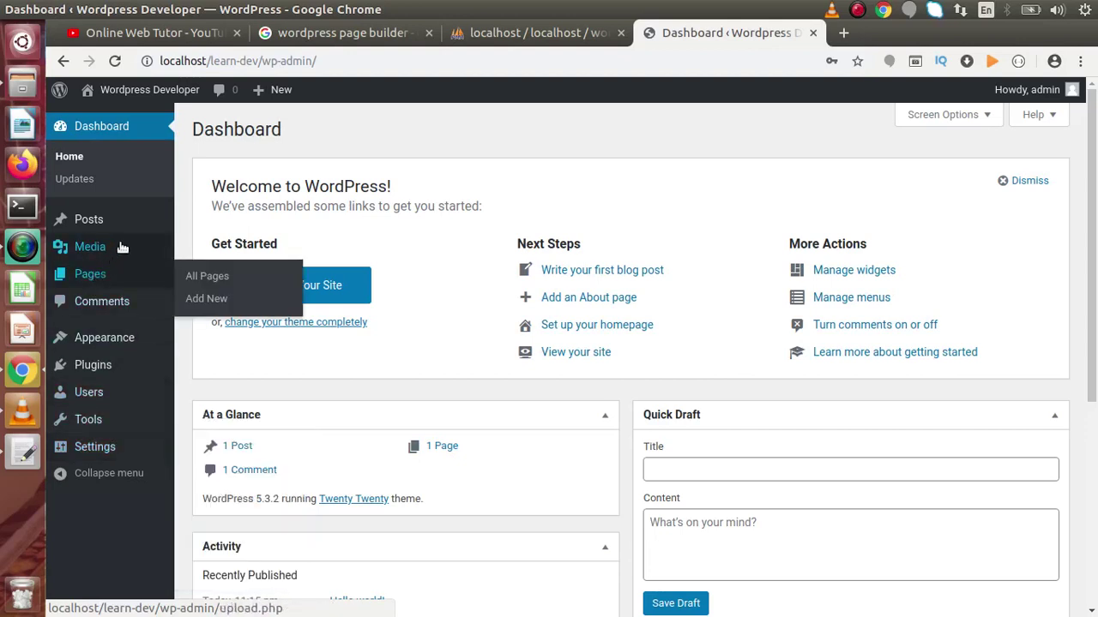
pyautogui.moveTo(123, 246)
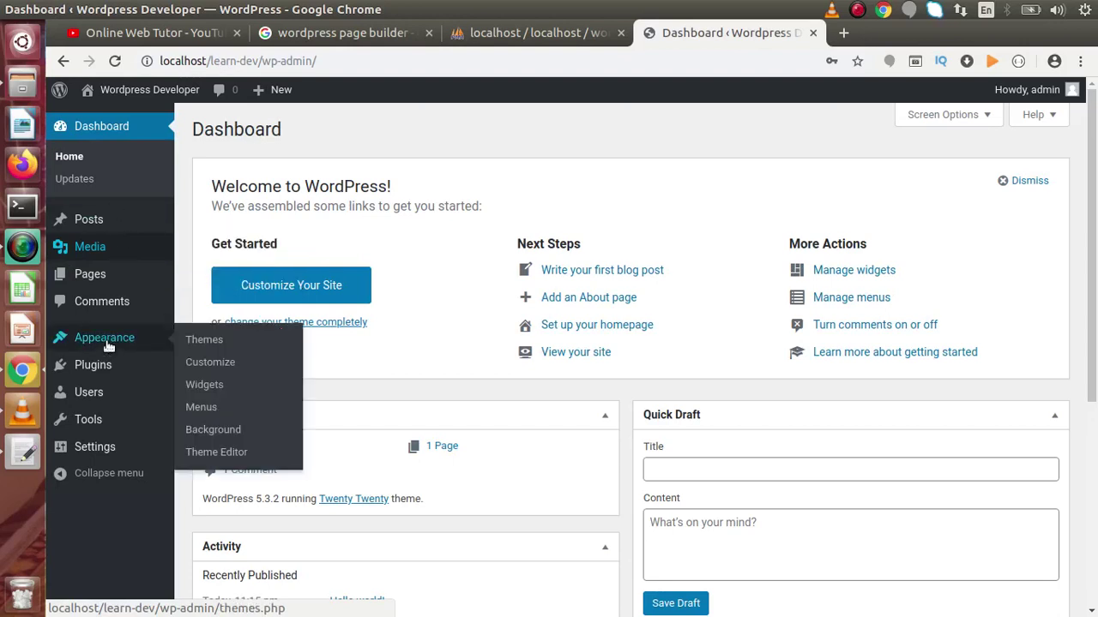
pyautogui.moveTo(120, 429)
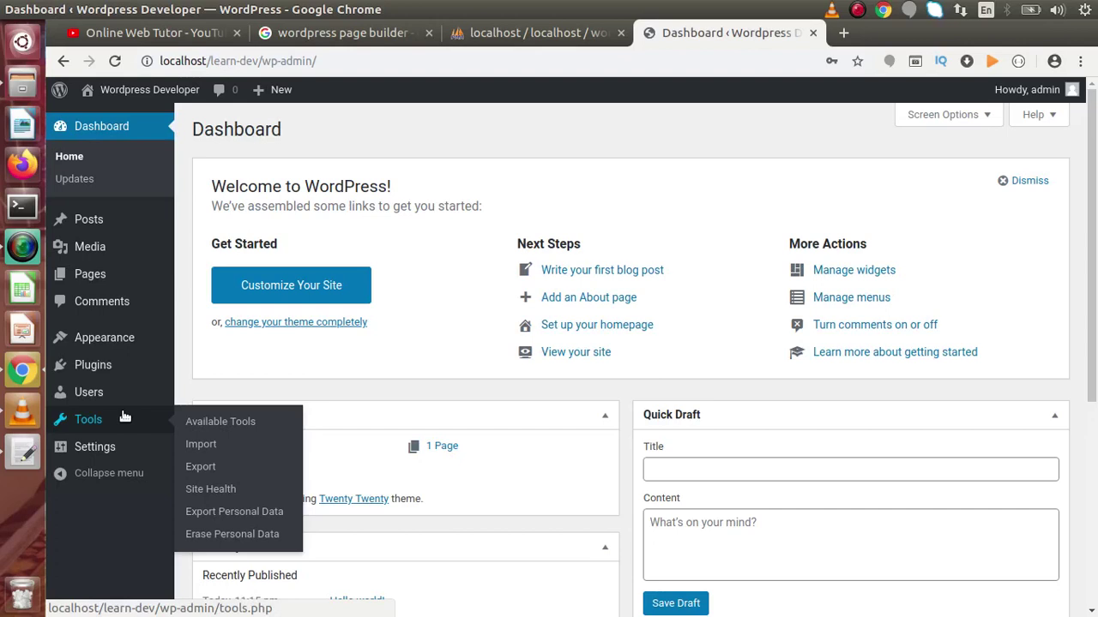
# - Open the Add New User form and check the available roles, keeping Subscriber
pyautogui.click(82, 390)
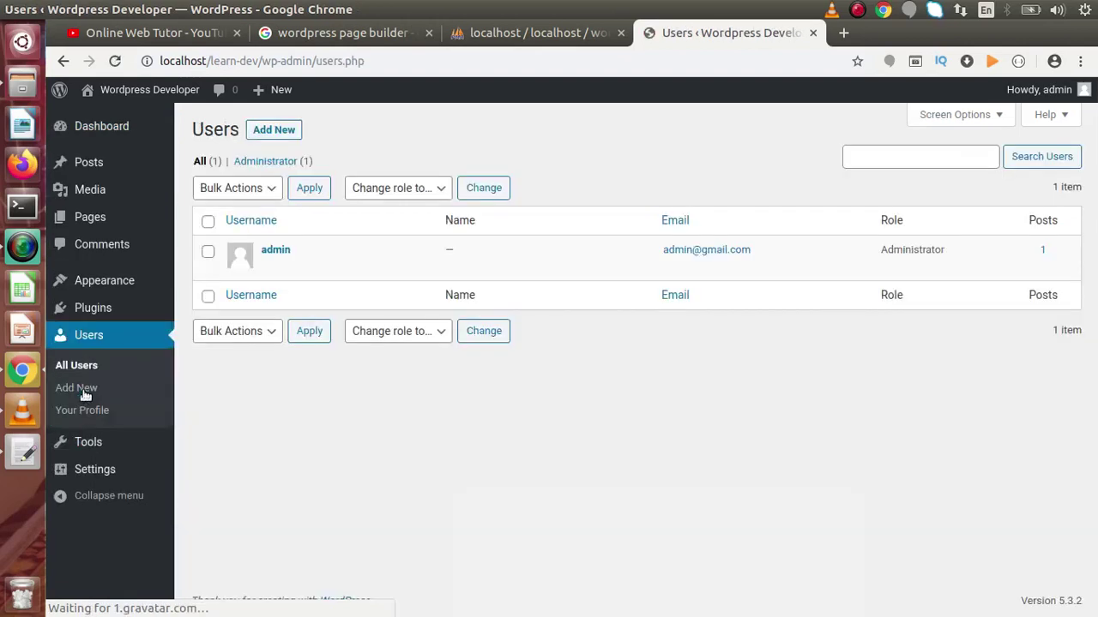
pyautogui.click(284, 130)
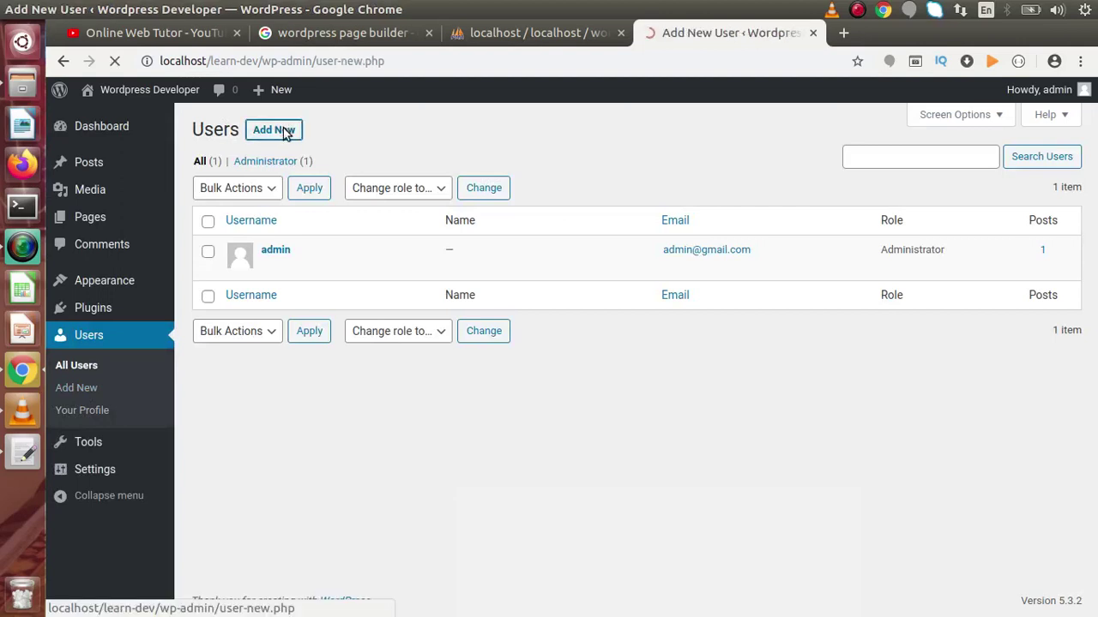
pyautogui.moveTo(1093, 230); pyautogui.dragTo(1095, 287)
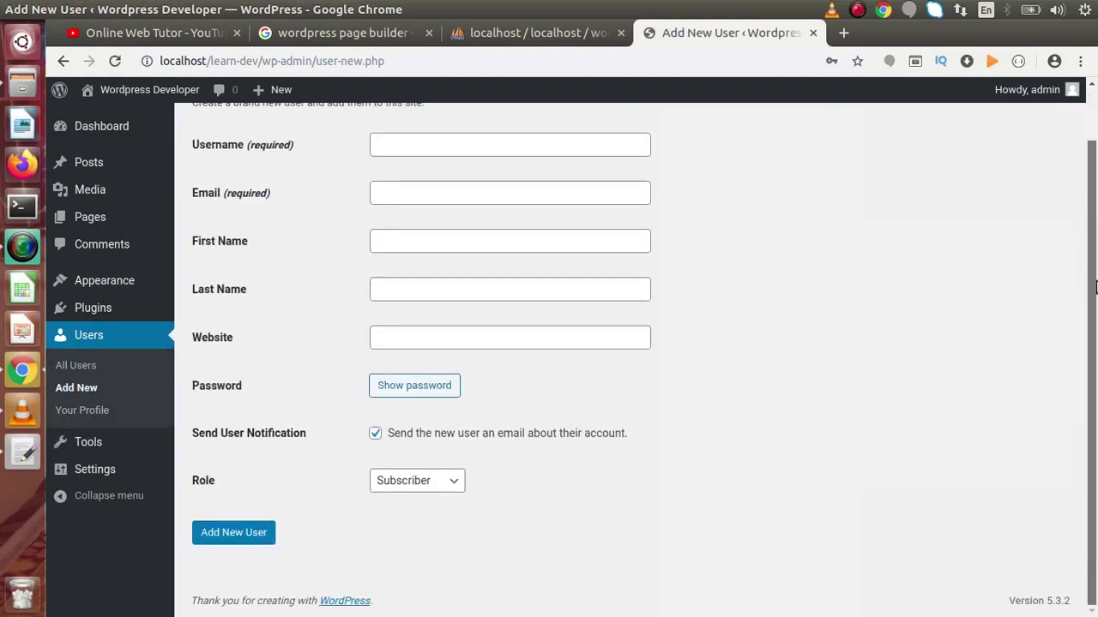
pyautogui.click(451, 482)
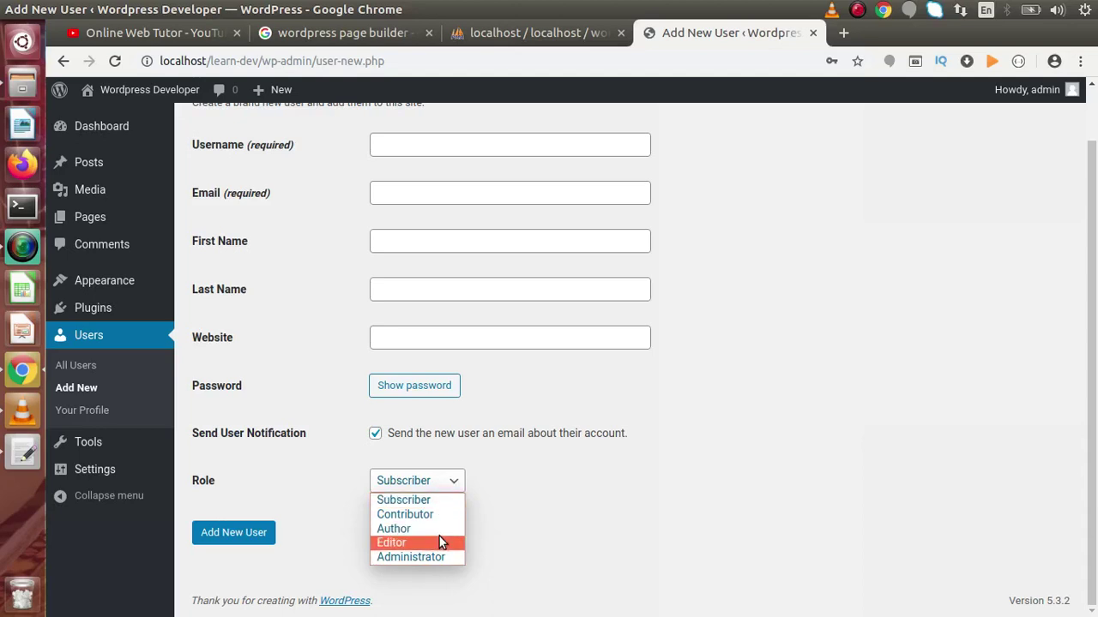
pyautogui.click(1095, 314)
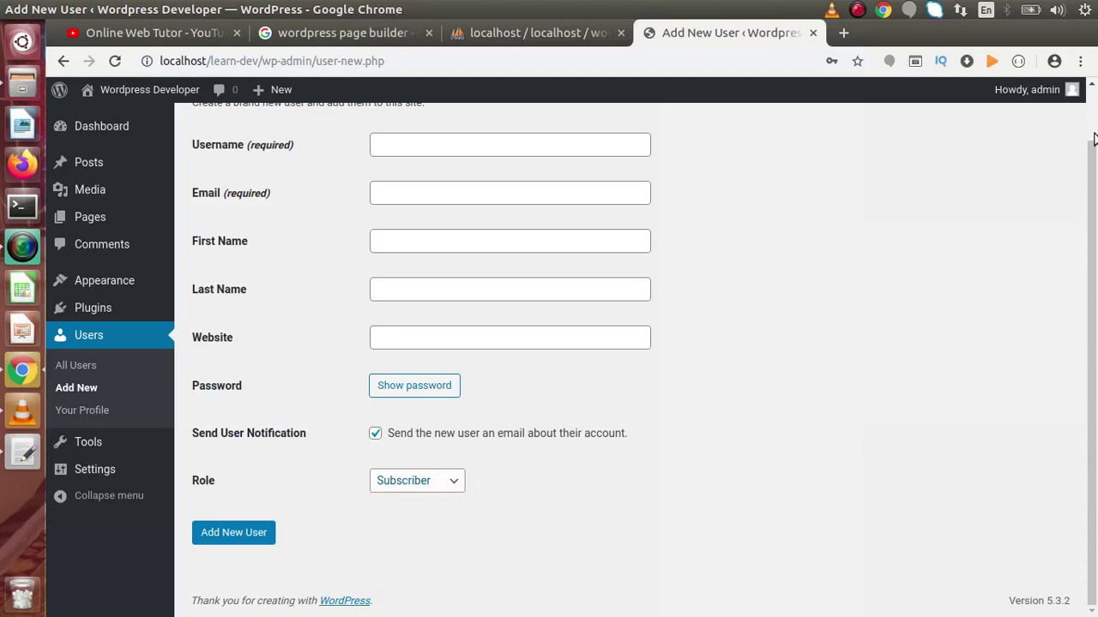
pyautogui.scroll(2, 1016, 99)
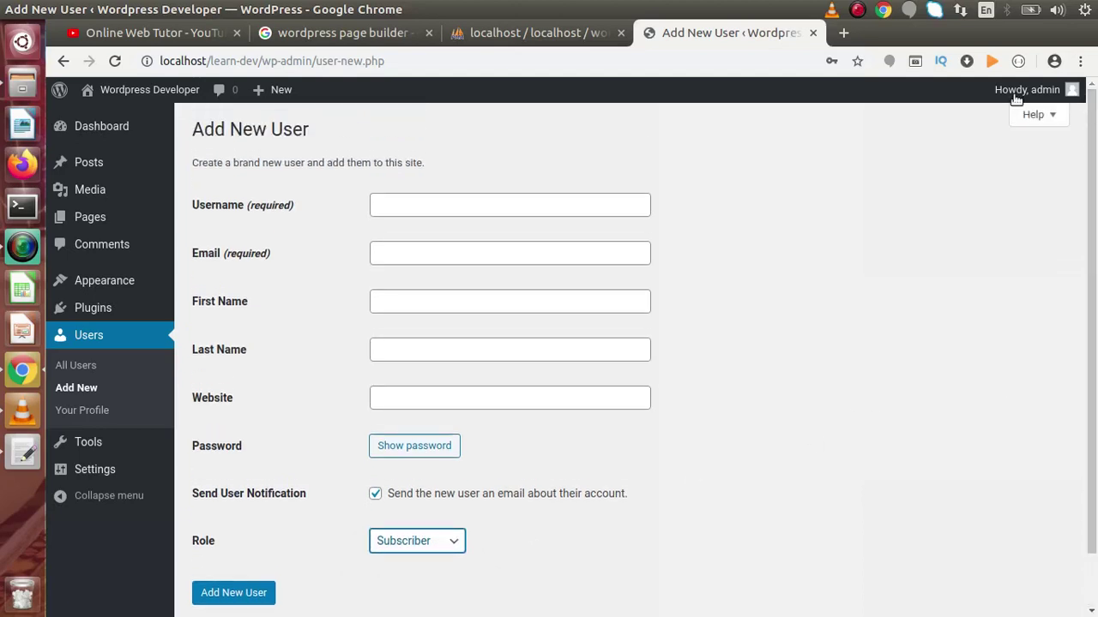
# - Return to the Dashboard and start a blank page from Pages > Add New
pyautogui.click(82, 127)
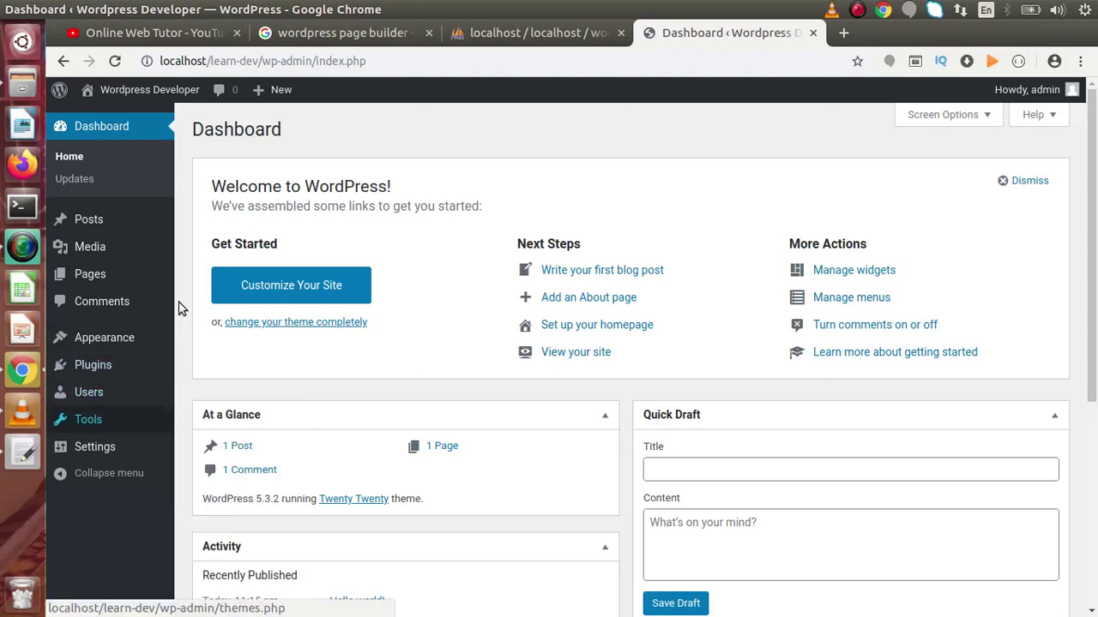
pyautogui.click(91, 278)
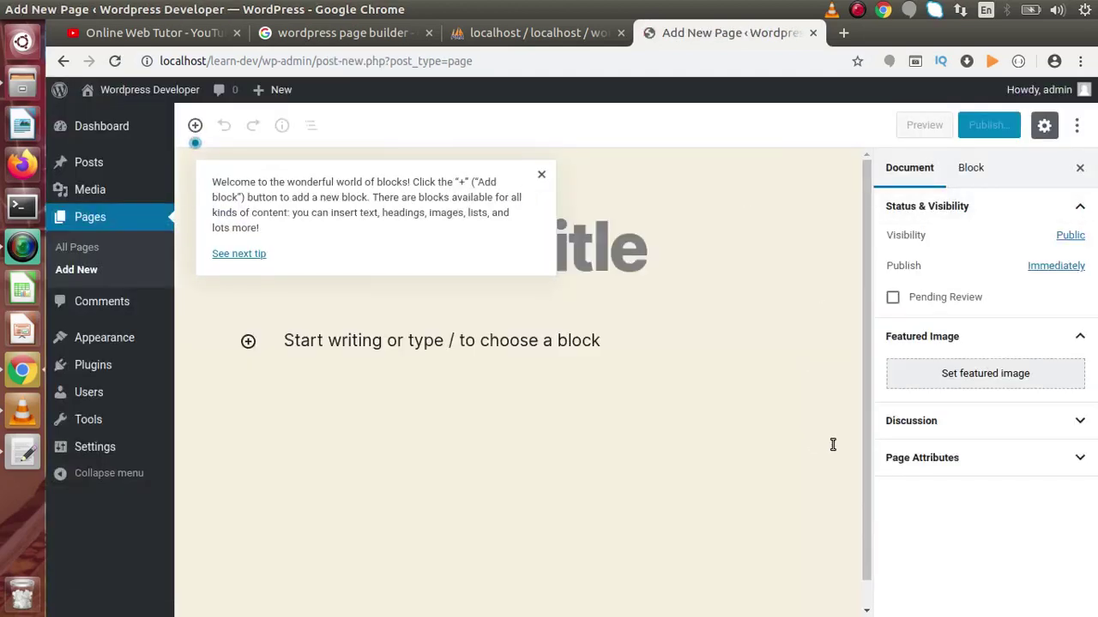
# - Start a blank post via Posts > Add New and look over its Document settings
pyautogui.click(89, 163)
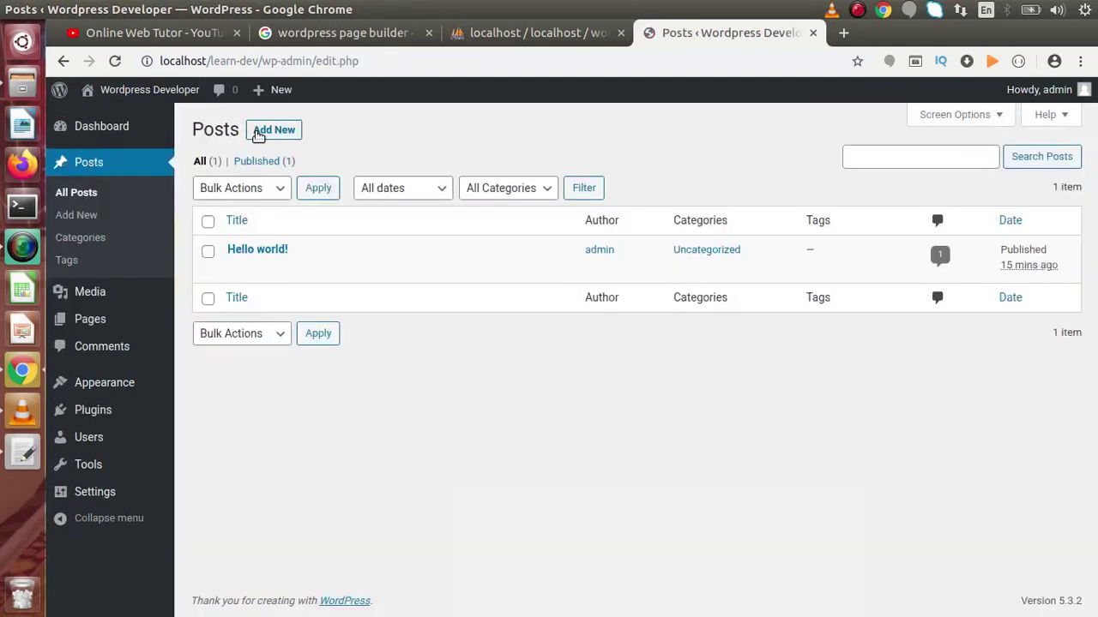
pyautogui.click(256, 131)
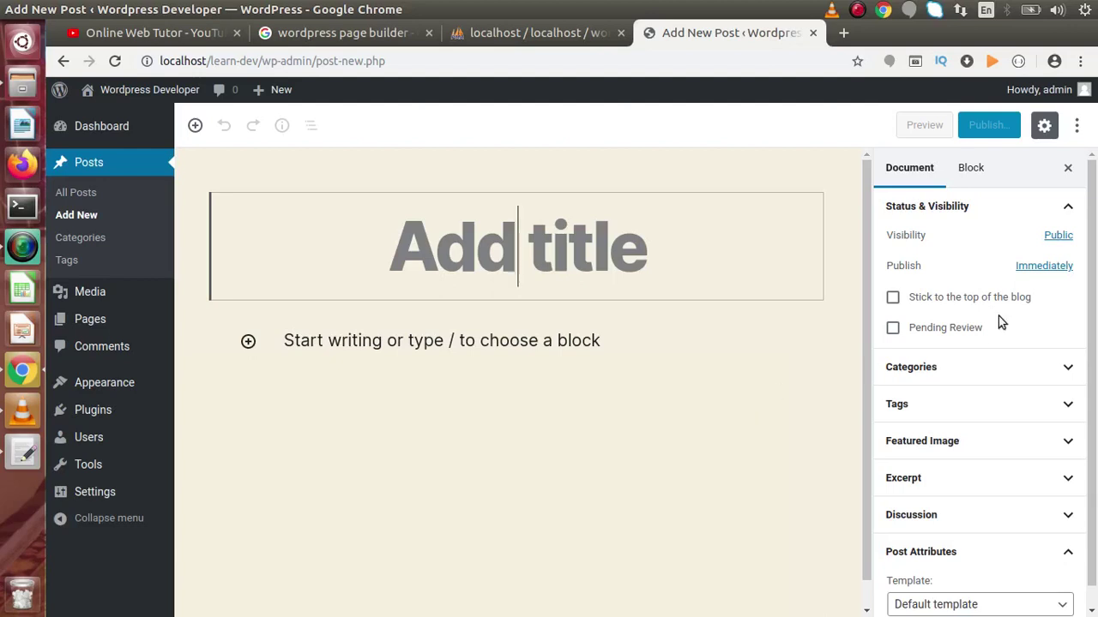
pyautogui.moveTo(1095, 254); pyautogui.dragTo(1091, 284)
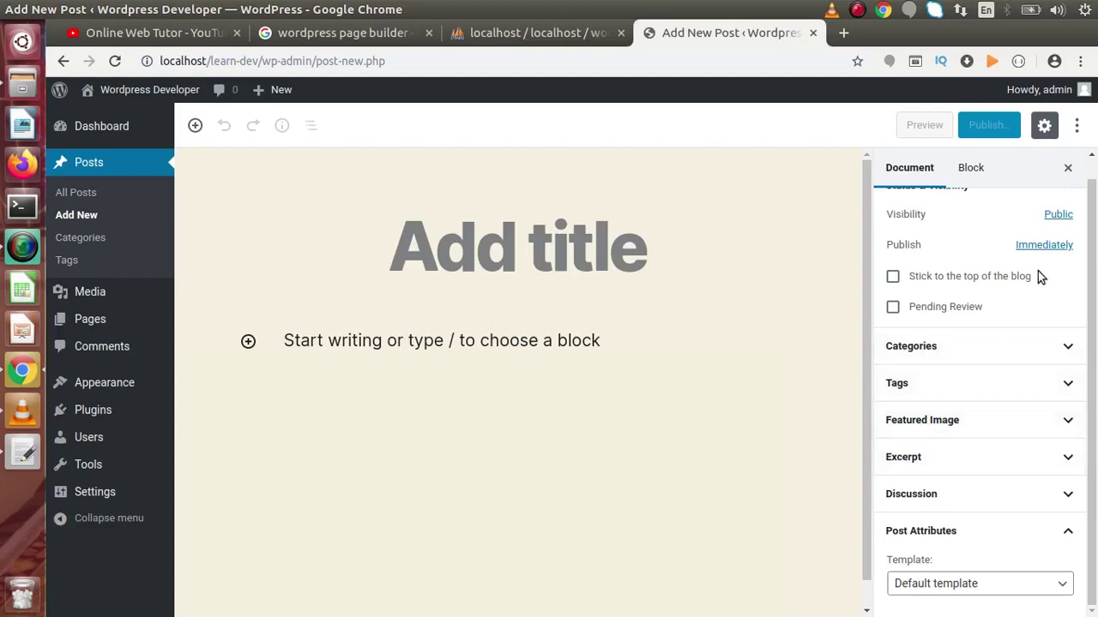
pyautogui.click(1077, 126)
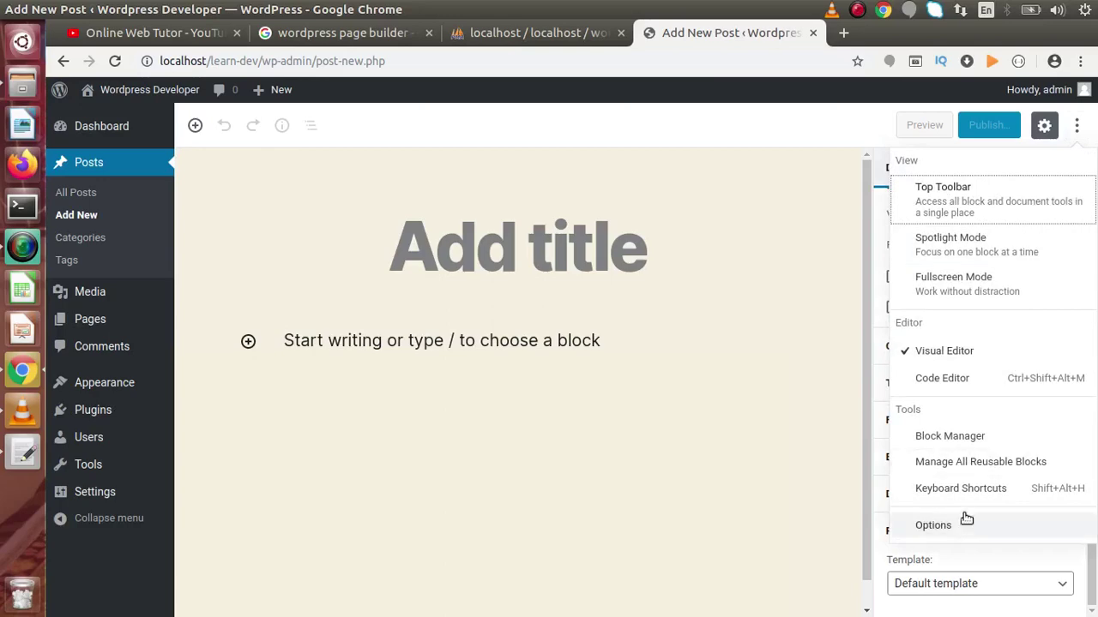
# - In the editor Options, hide the Permalink, Categories, Tags and Featured Image panels
pyautogui.click(961, 524)
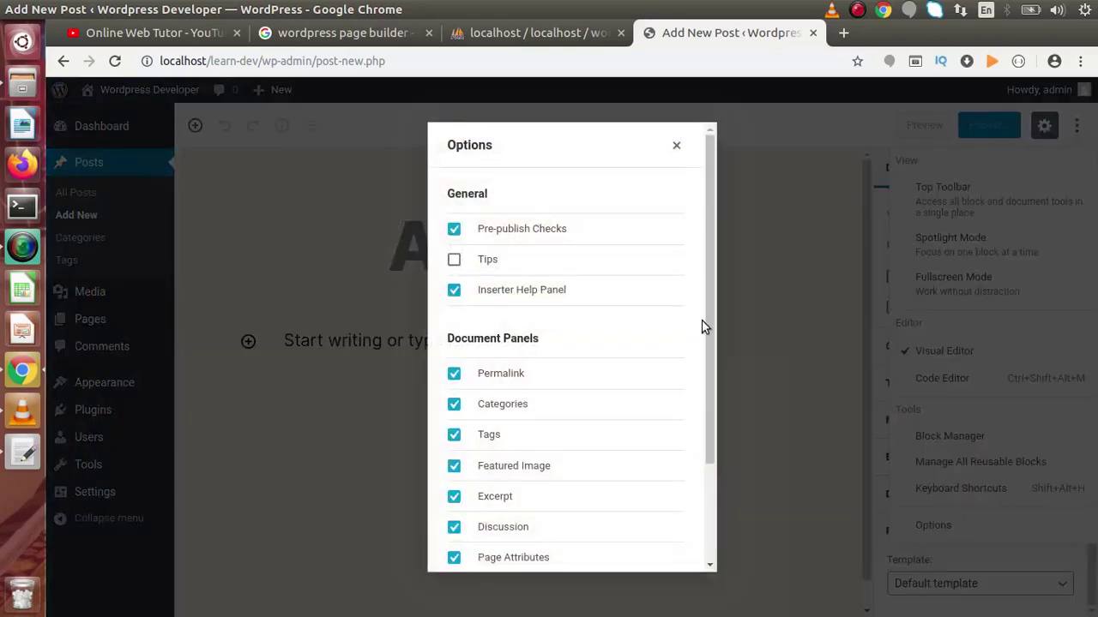
pyautogui.moveTo(711, 277); pyautogui.dragTo(724, 202)
pyautogui.moveTo(711, 282); pyautogui.dragTo(710, 363)
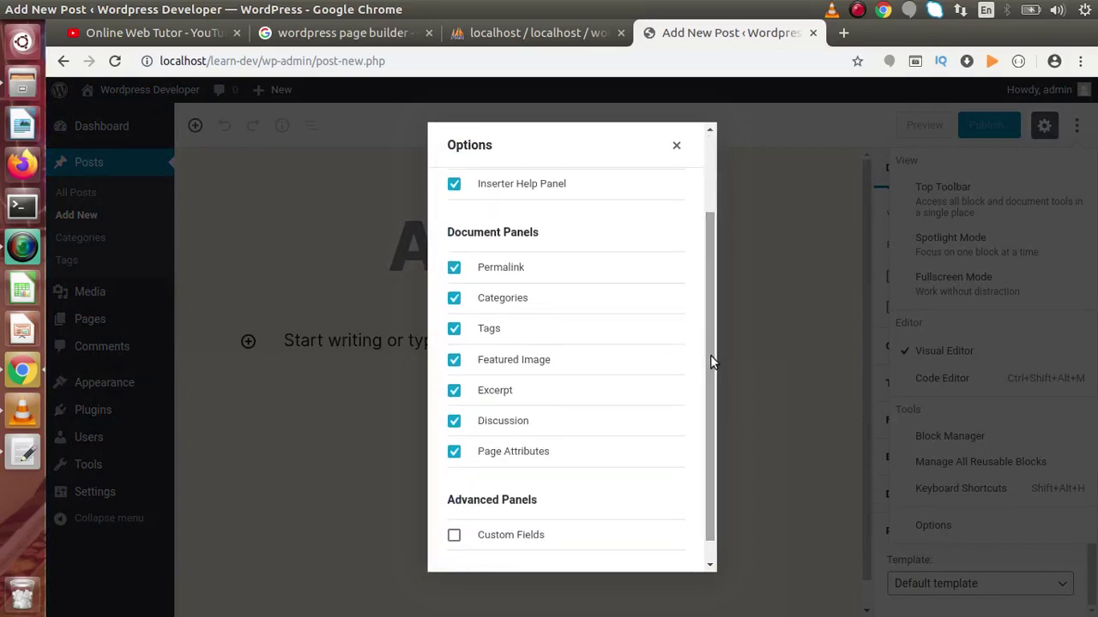
pyautogui.click(498, 267)
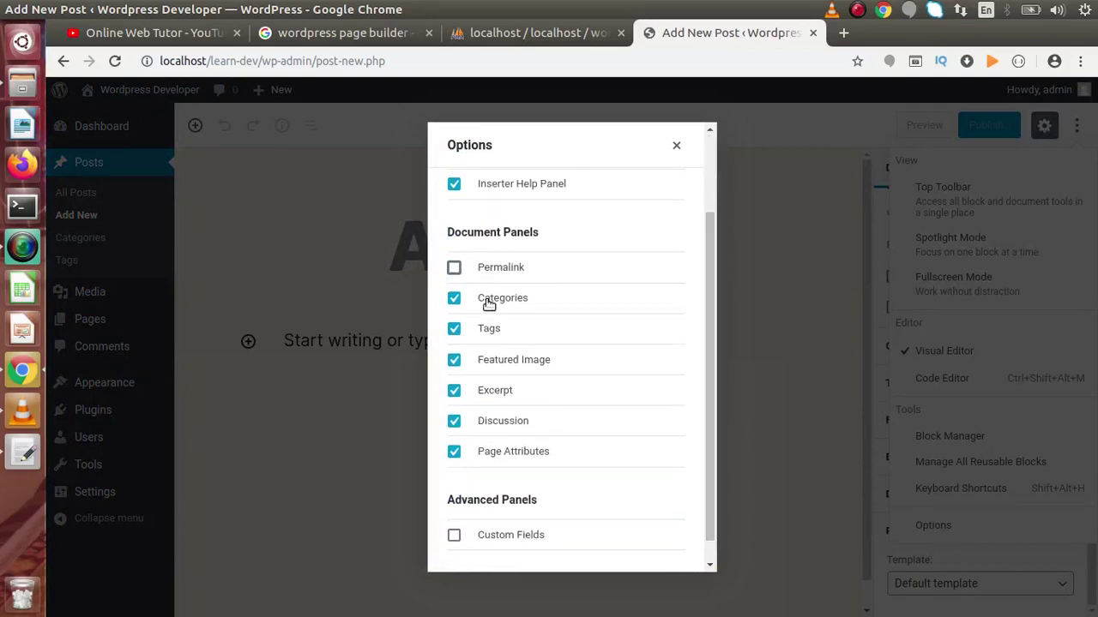
pyautogui.click(491, 300)
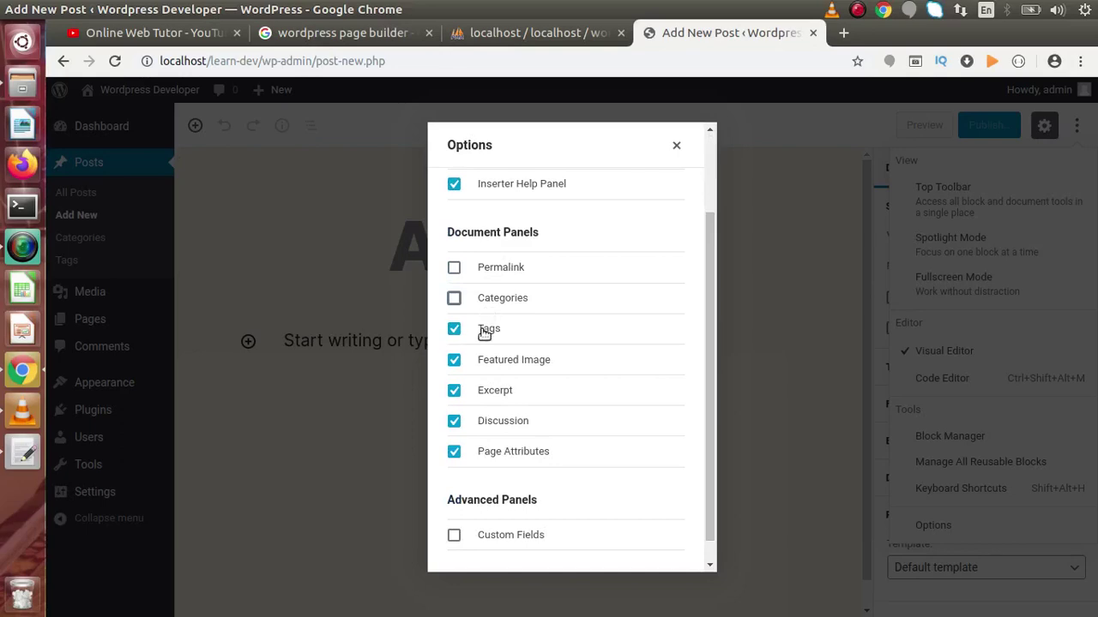
pyautogui.click(485, 331)
pyautogui.click(485, 361)
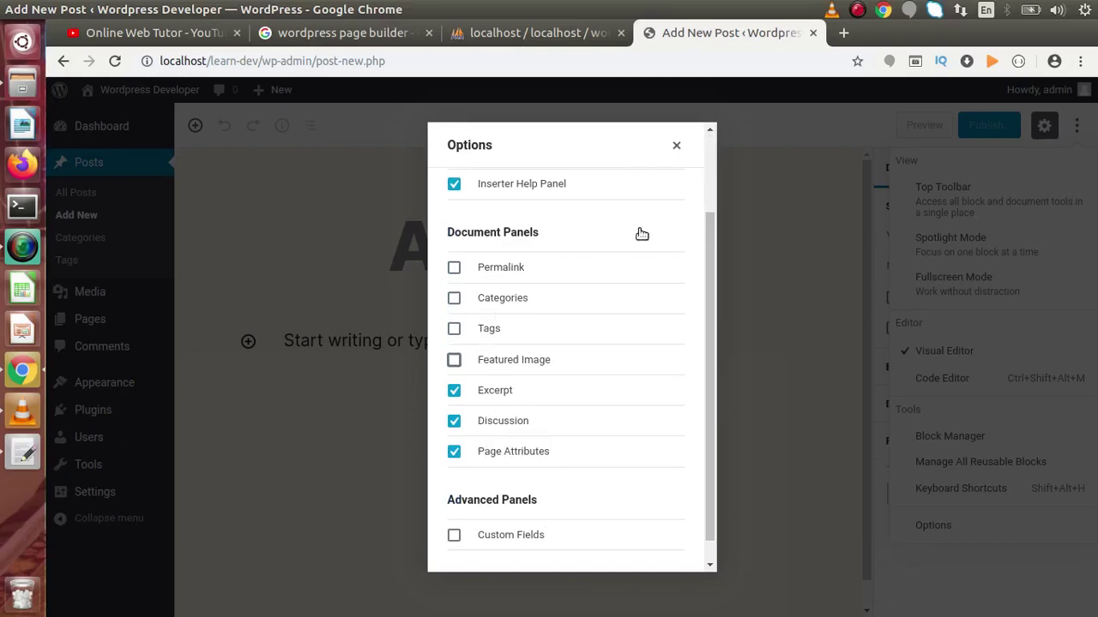
pyautogui.click(676, 146)
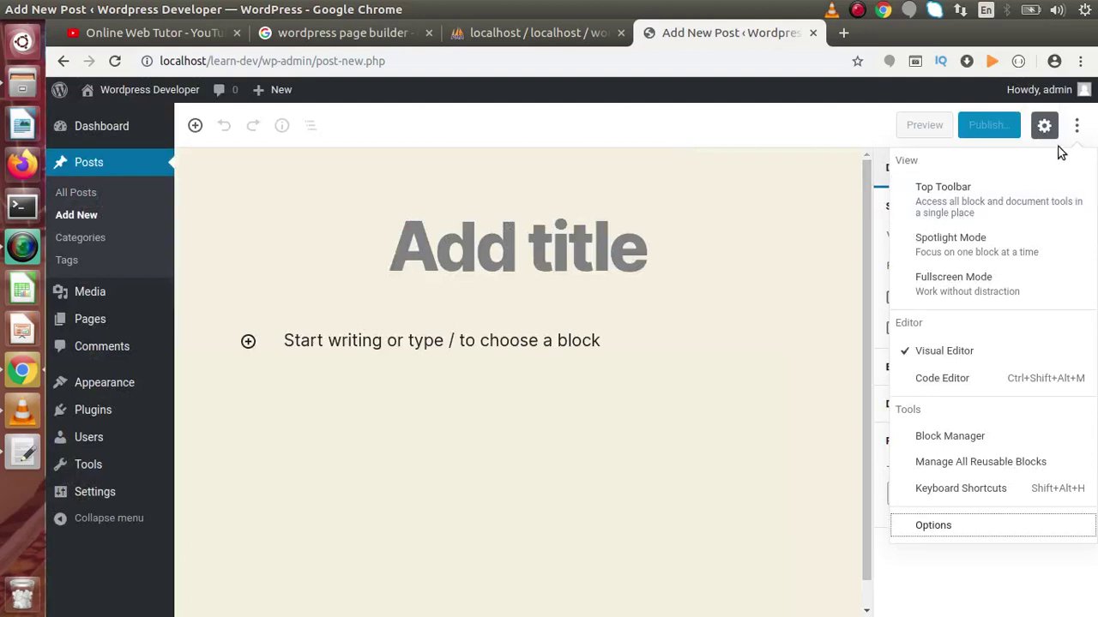
# - Close the editor menu and open Appearance > Themes to see the installed themes
pyautogui.click(949, 557)
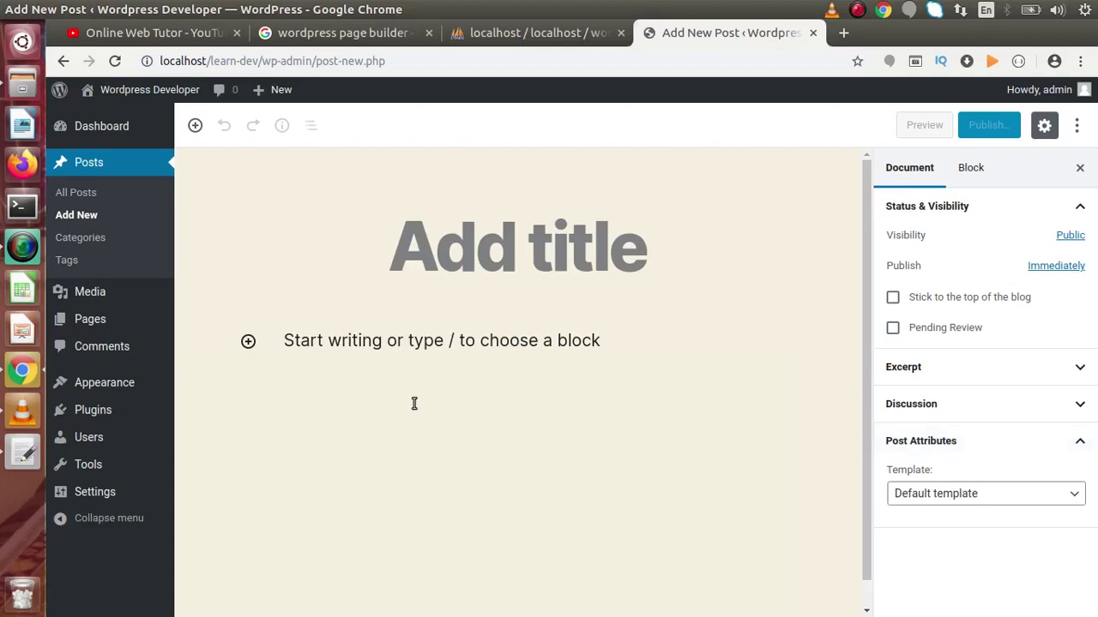
pyautogui.moveTo(112, 390)
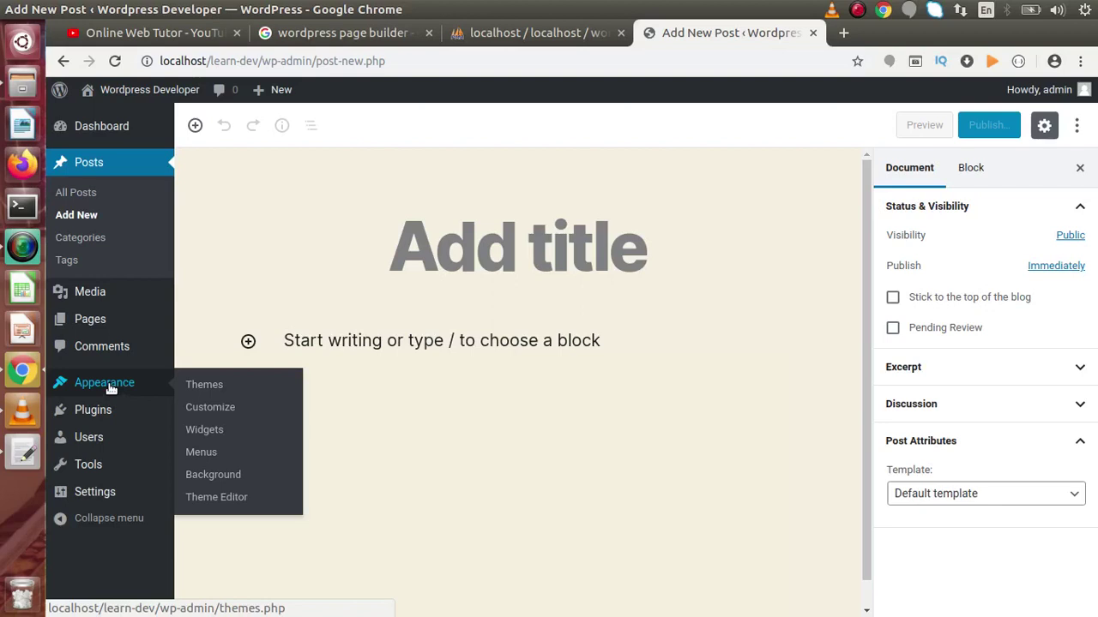
pyautogui.click(219, 385)
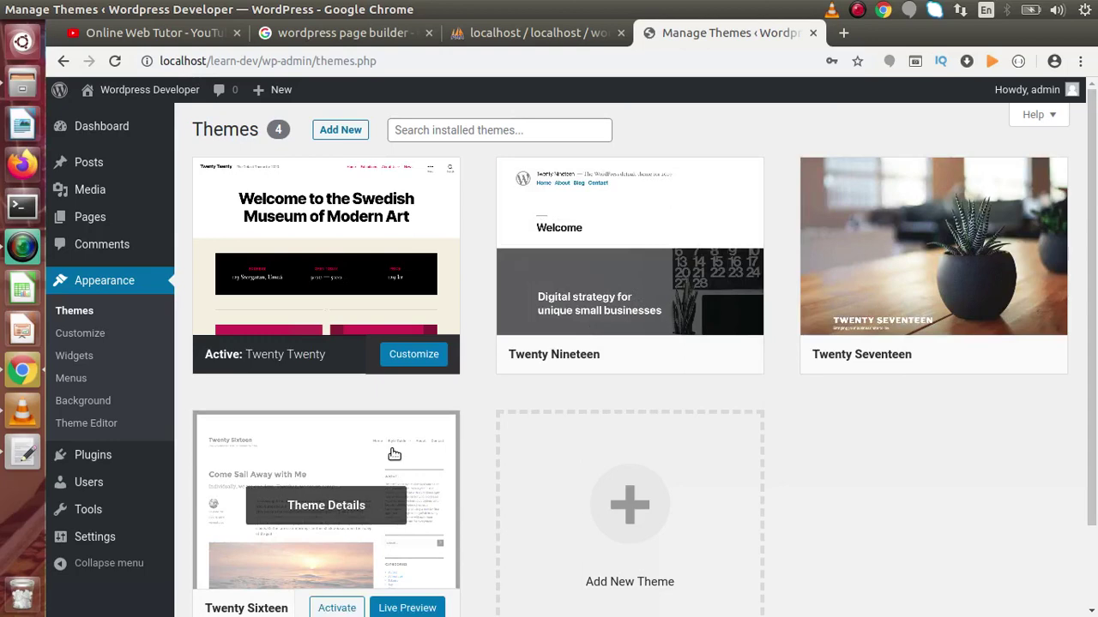
# - Go to the Add Themes page and reveal the Upload Theme zip option
pyautogui.click(343, 130)
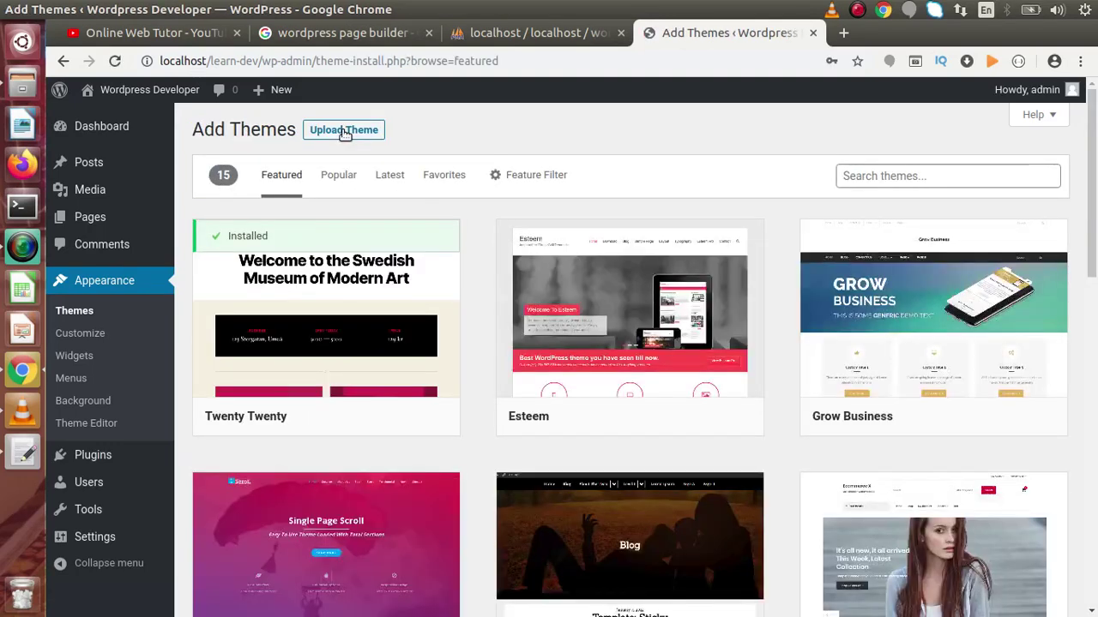
pyautogui.moveTo(1035, 359)
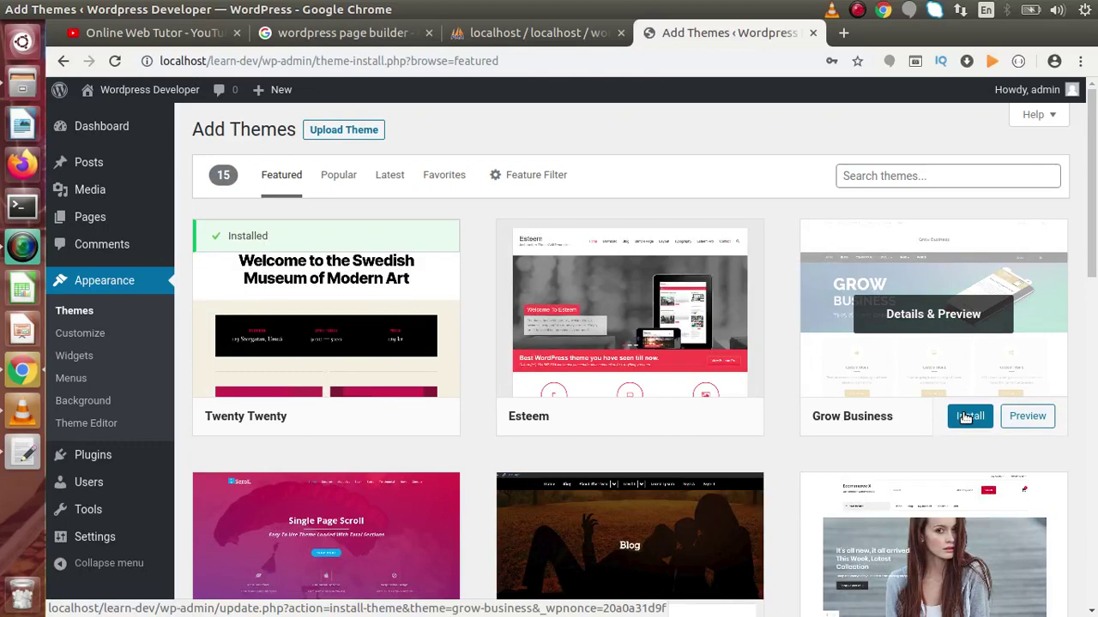
pyautogui.click(375, 134)
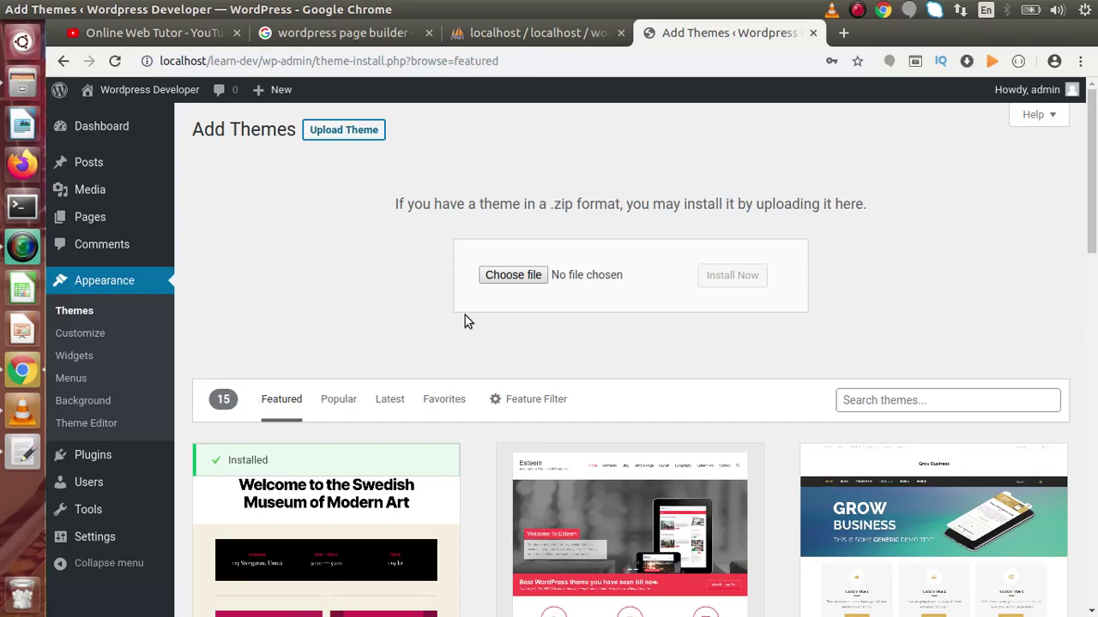
pyautogui.moveTo(127, 453)
pyautogui.hotkey('alt', 'Tab')
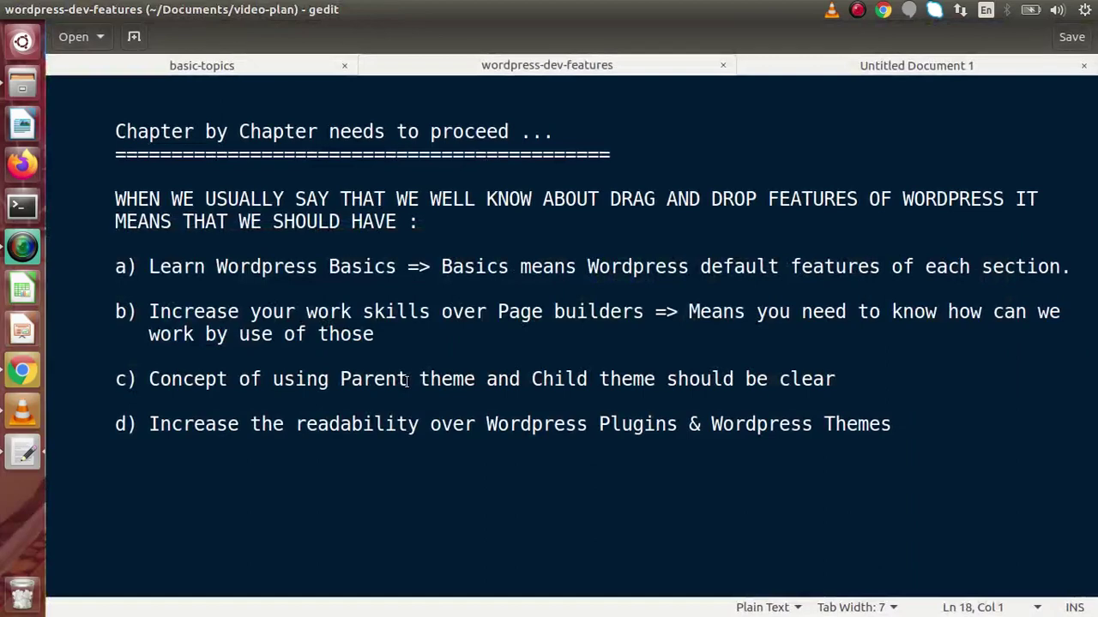
pyautogui.moveTo(115, 267); pyautogui.dragTo(396, 265)
pyautogui.click(400, 267)
pyautogui.click(407, 334)
pyautogui.click(24, 374)
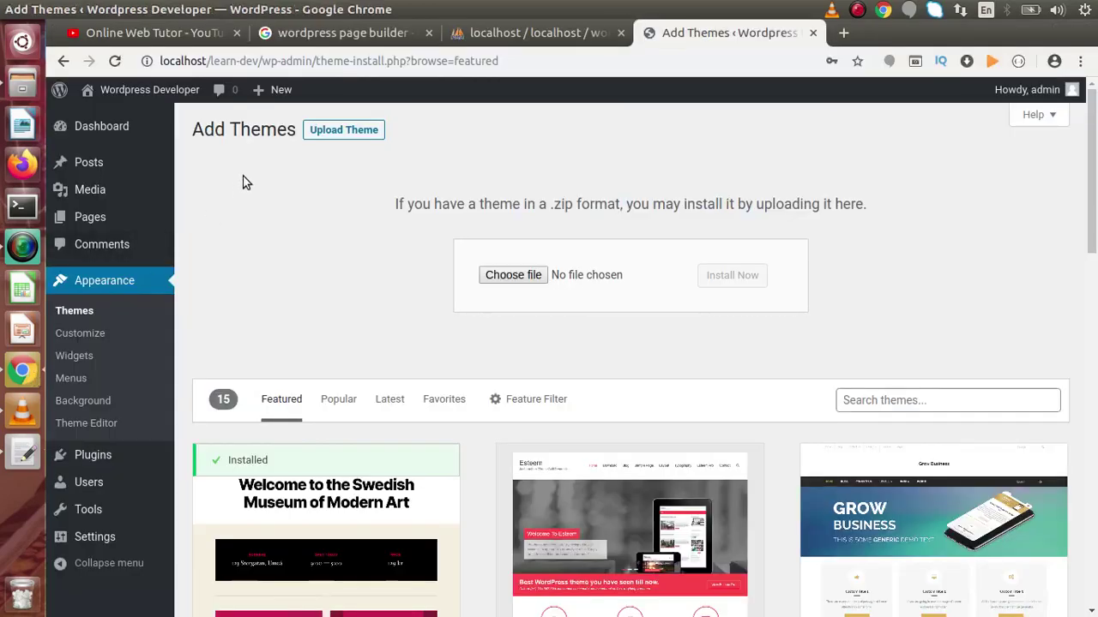
# - Bring up the Google results for 'wordpress page builder' and scroll through them
pyautogui.click(367, 33)
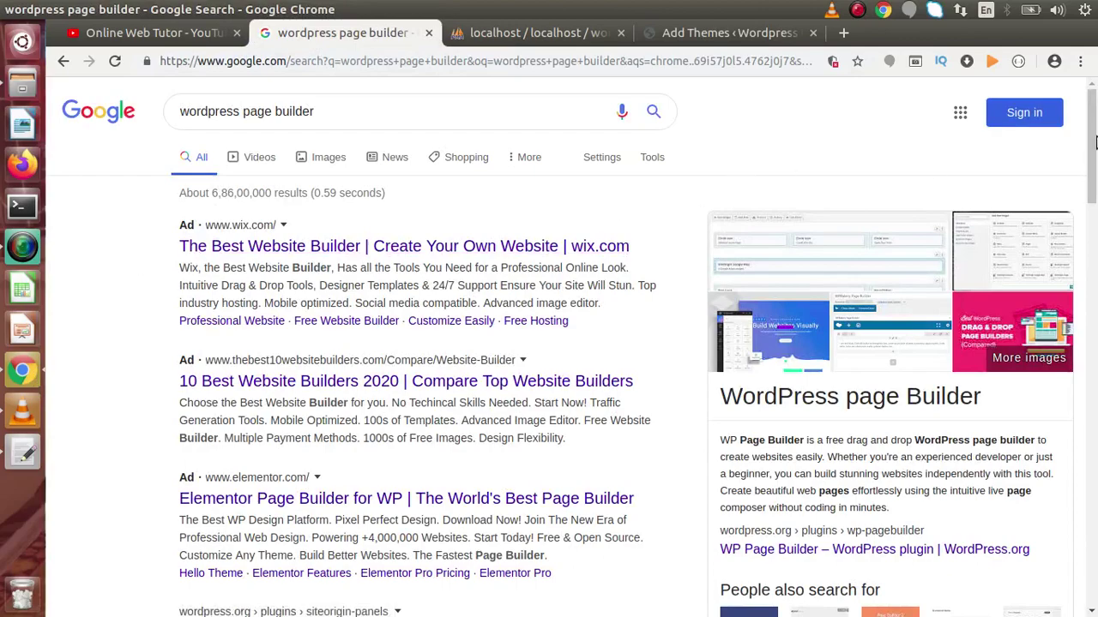
pyautogui.moveTo(1093, 126)
pyautogui.mouseDown()
pyautogui.moveTo(1093, 446)
pyautogui.moveTo(1094, 122)
pyautogui.mouseUp()
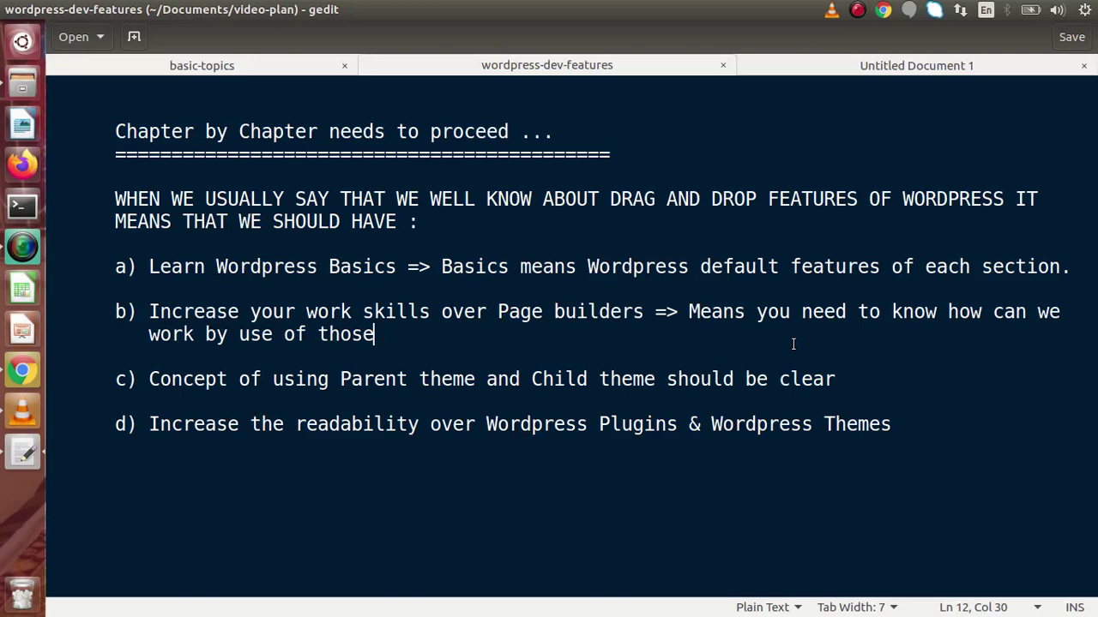
# - Go over the four roadmap points in gedit, then return to Chrome's 'wordpress page builder' search results
pyautogui.click(840, 378)
pyautogui.click(288, 537)
pyautogui.click(24, 371)
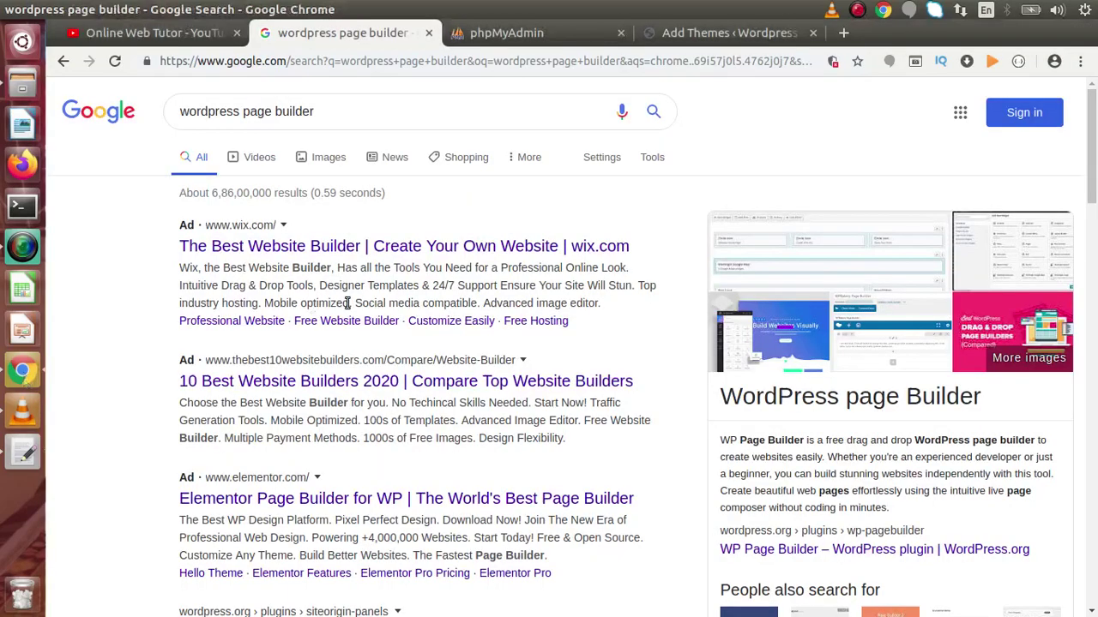
# - Scroll through the featured themes on WordPress Add Themes, then highlight the gedit roadmap points
pyautogui.click(703, 43)
pyautogui.moveTo(1094, 144); pyautogui.dragTo(1094, 316)
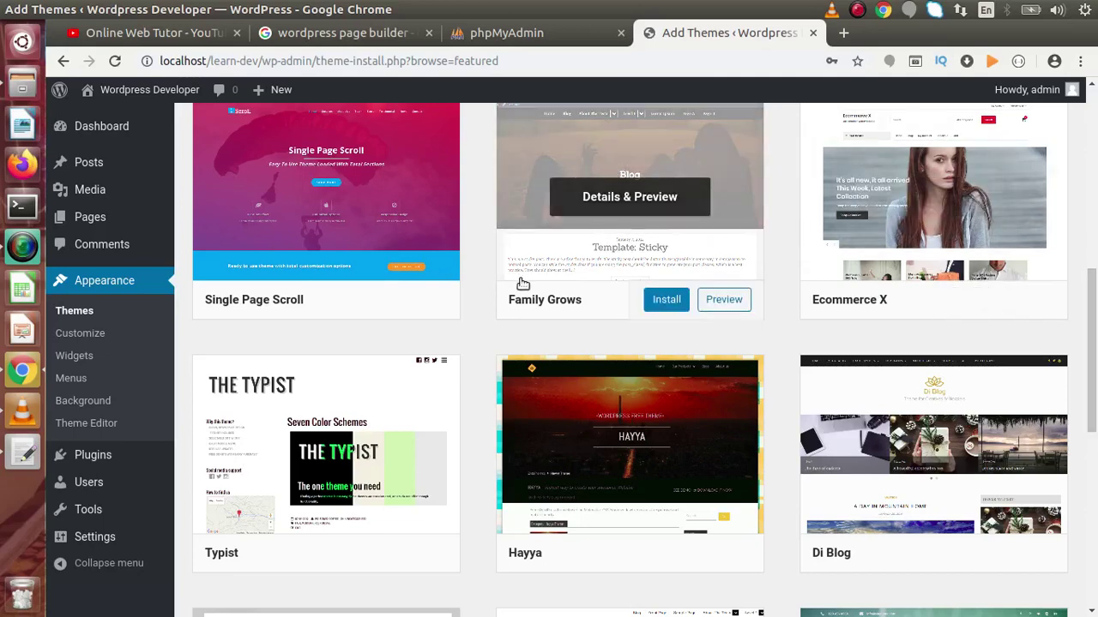
pyautogui.click(32, 457)
pyautogui.moveTo(112, 269); pyautogui.dragTo(912, 421)
pyautogui.click(912, 421)
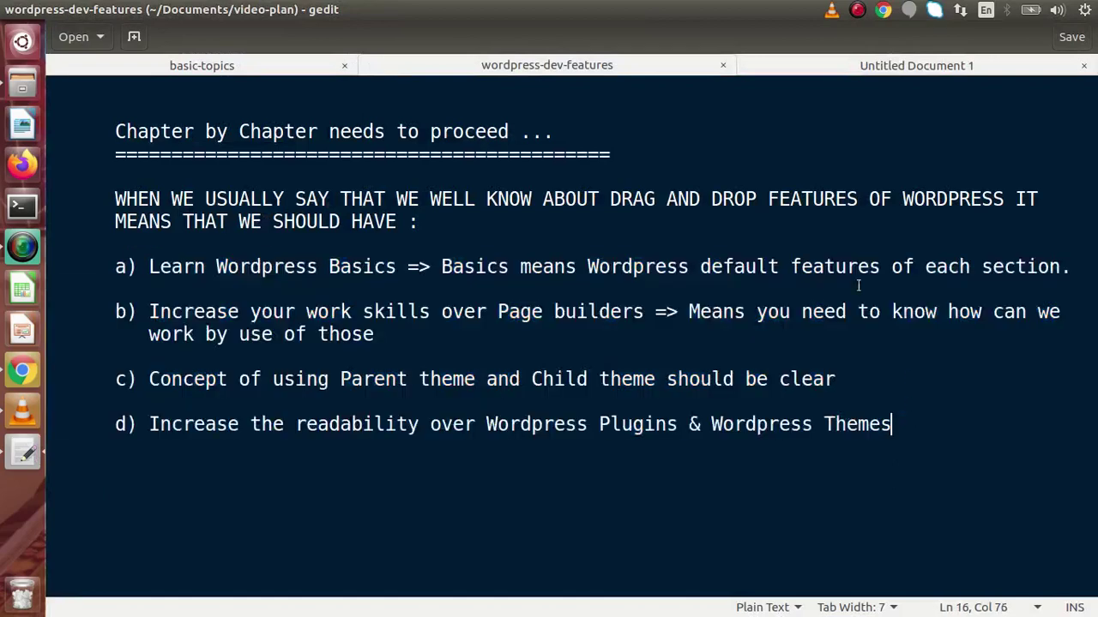
# - Highlight 'DRAG AND DROP FEATURES' and roadmap items a) to d) for emphasis
pyautogui.moveTo(610, 199); pyautogui.dragTo(857, 200)
pyautogui.click(858, 200)
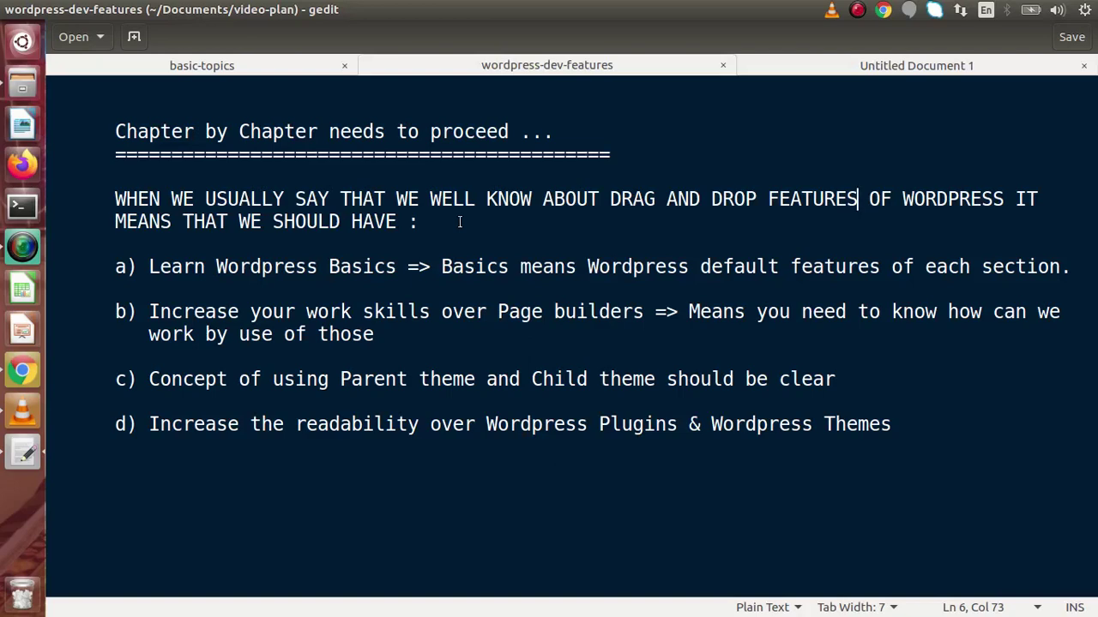
pyautogui.moveTo(117, 269); pyautogui.dragTo(890, 435)
pyautogui.click(891, 436)
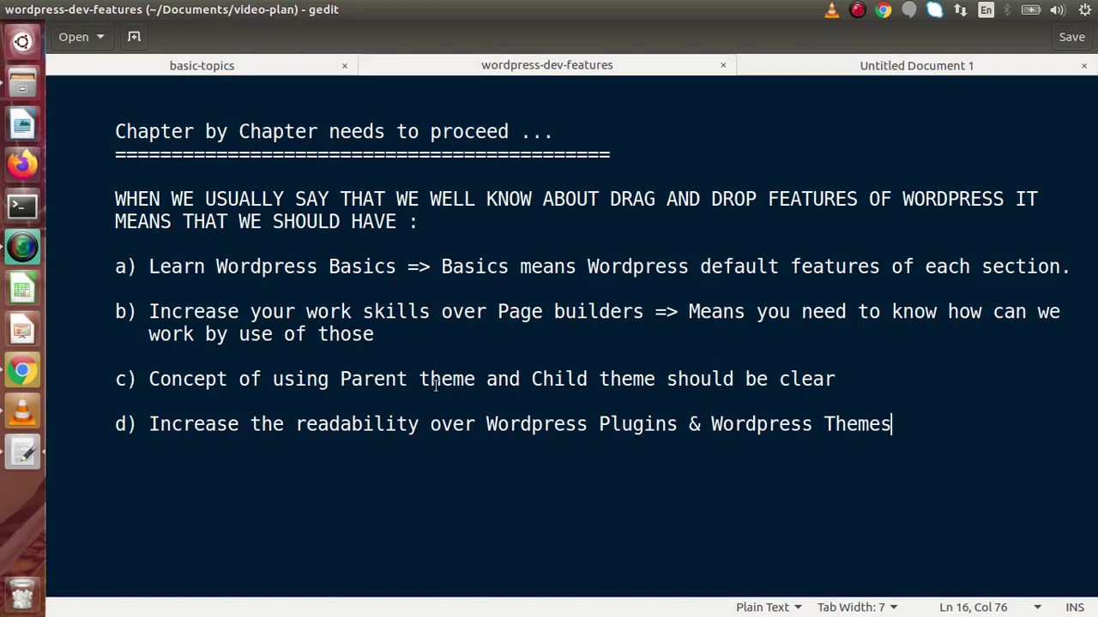
# - Switch to the basic-topics document below 'How can we proceed to Learn Wordpress #1'
pyautogui.click(552, 449)
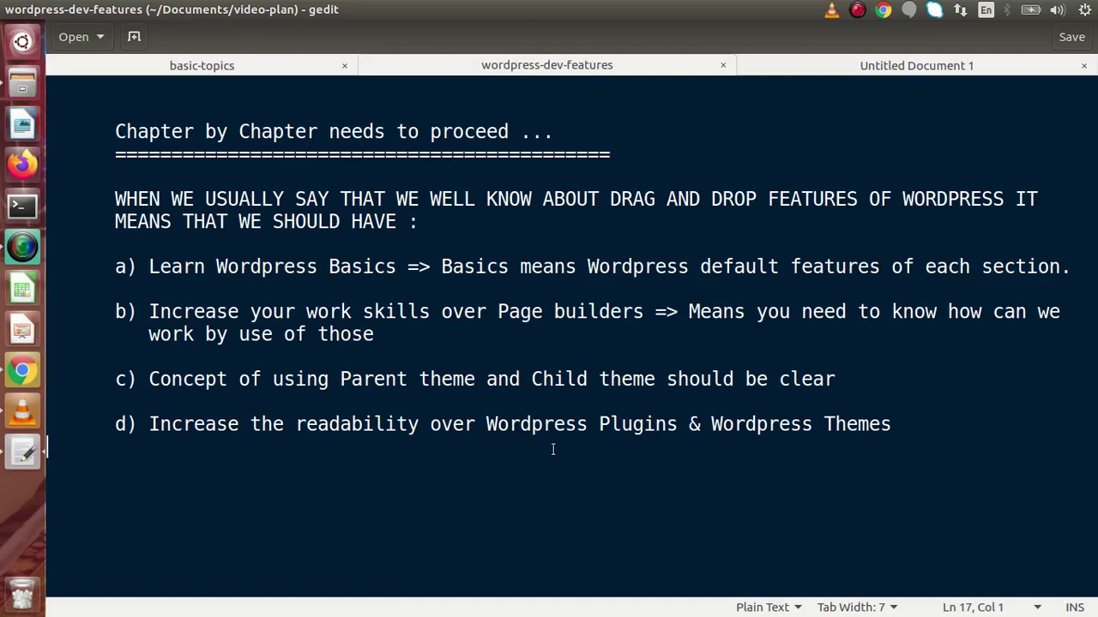
pyautogui.click(269, 74)
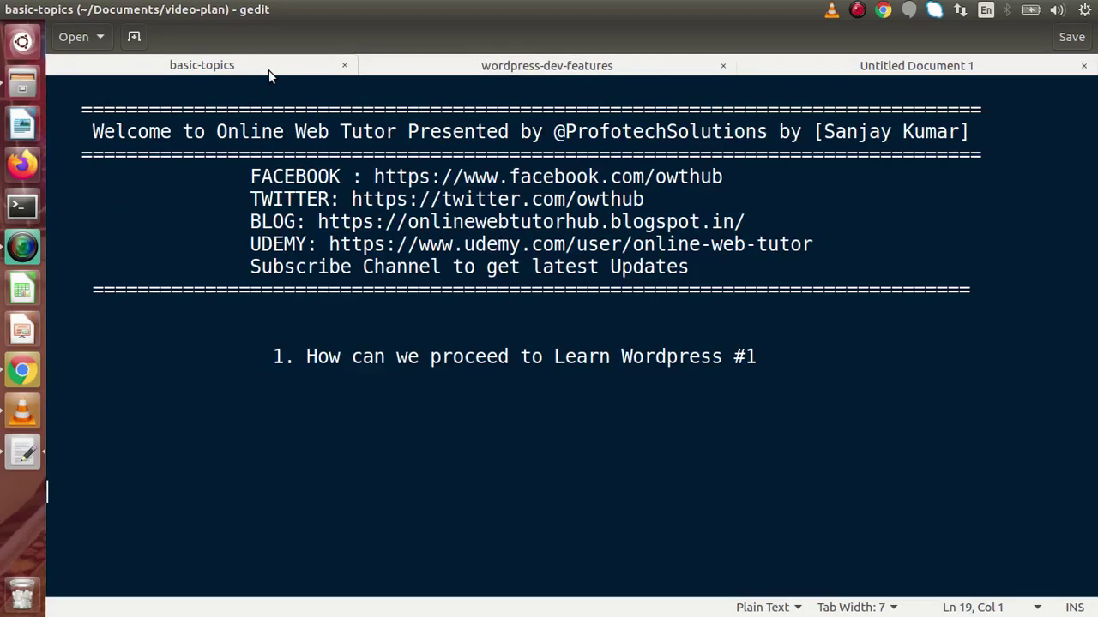
pyautogui.click(416, 479)
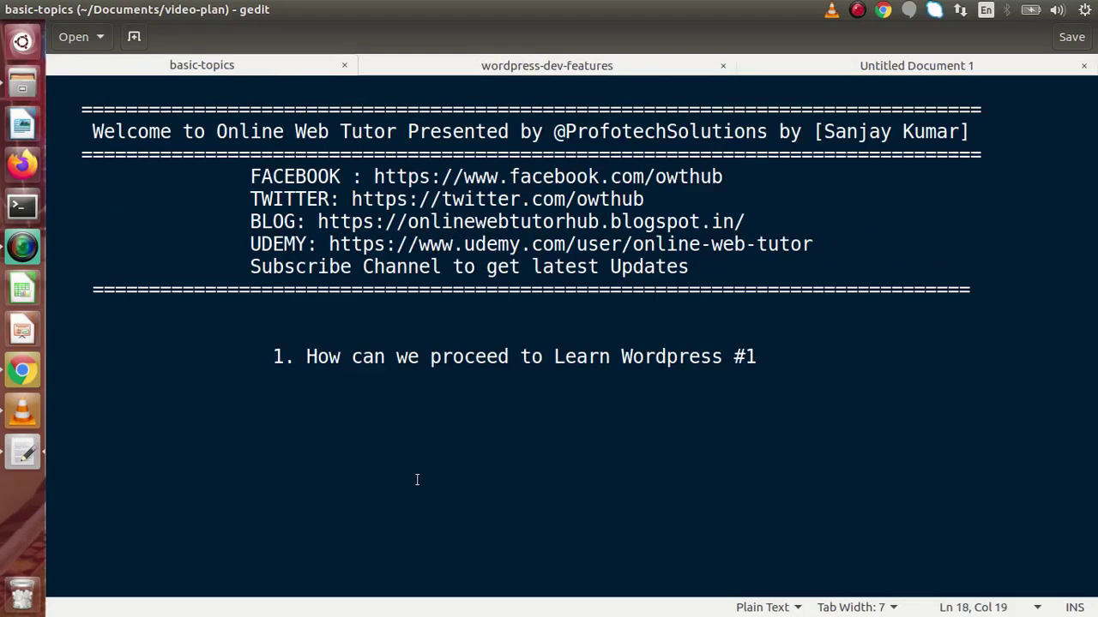